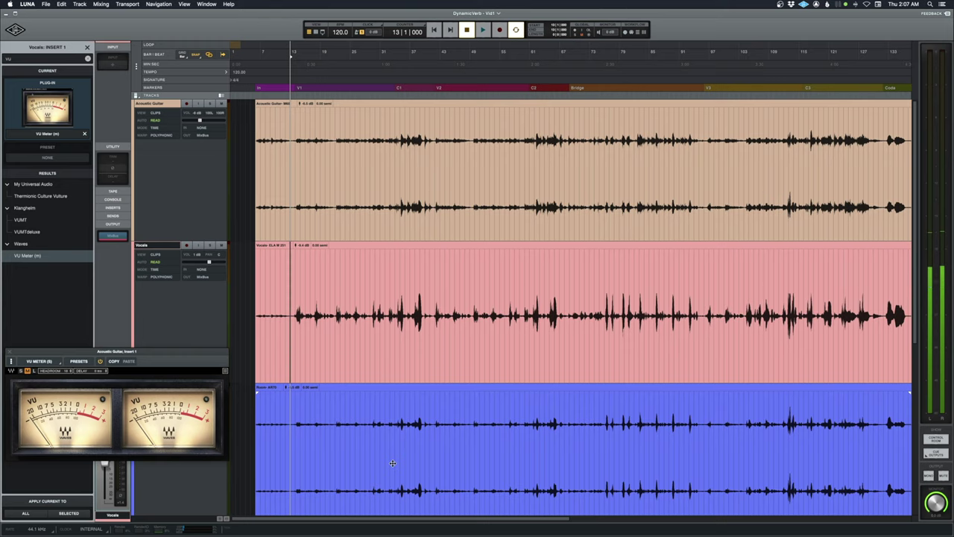
# Turn off grid snapping and place the playhead at the start of verse V1 on the Acoustic Guitar track
pyautogui.click(253, 289)
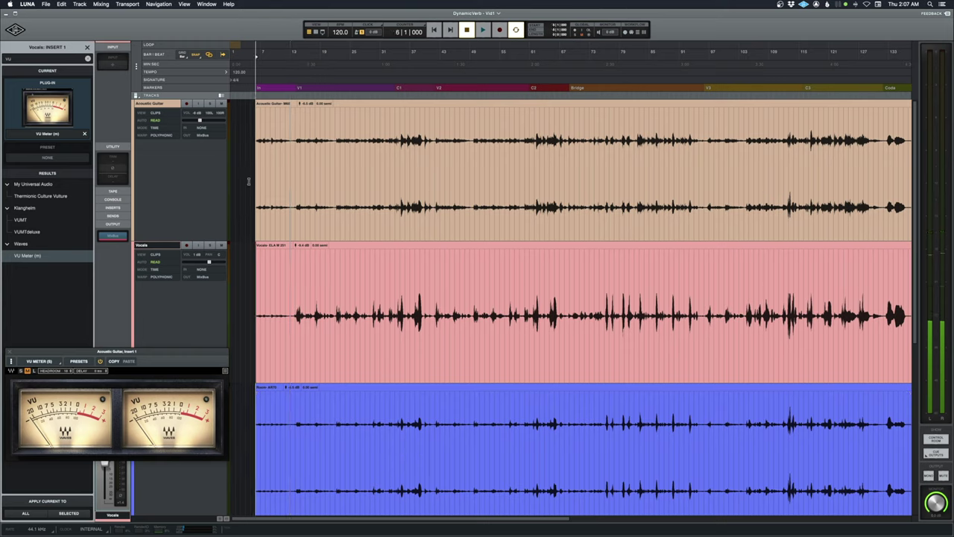
pyautogui.click(197, 56)
pyautogui.click(253, 146)
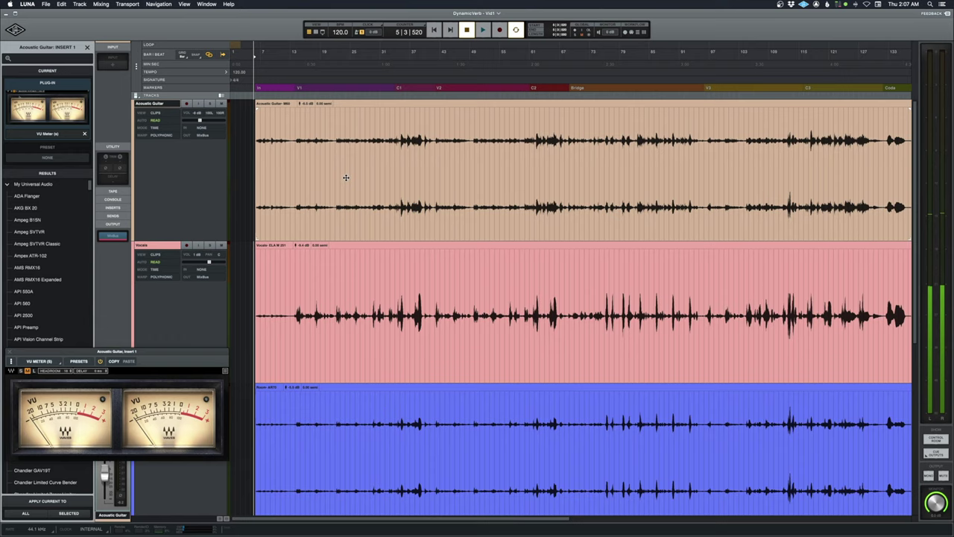
pyautogui.click(297, 172)
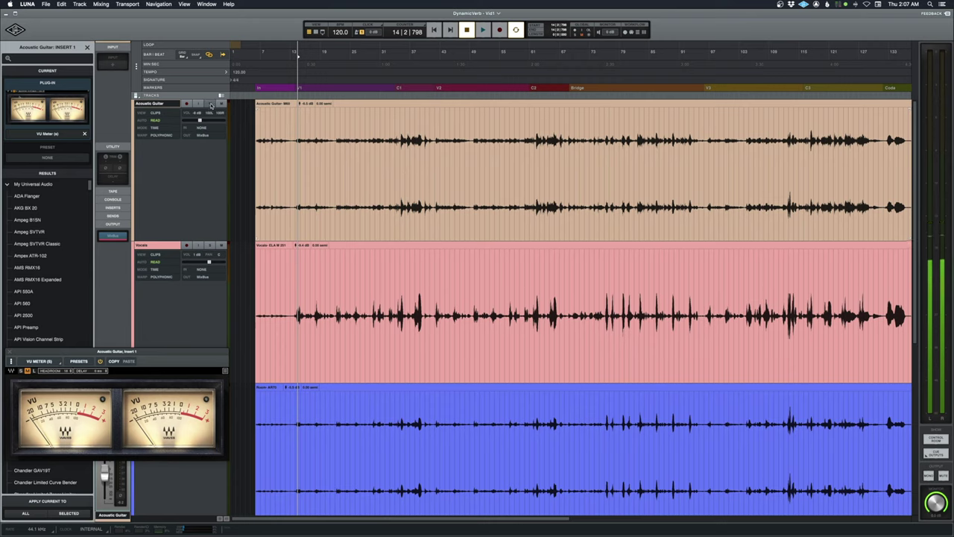
# Solo the Acoustic Guitar track and play it from just before chorus C1
pyautogui.click(335, 133)
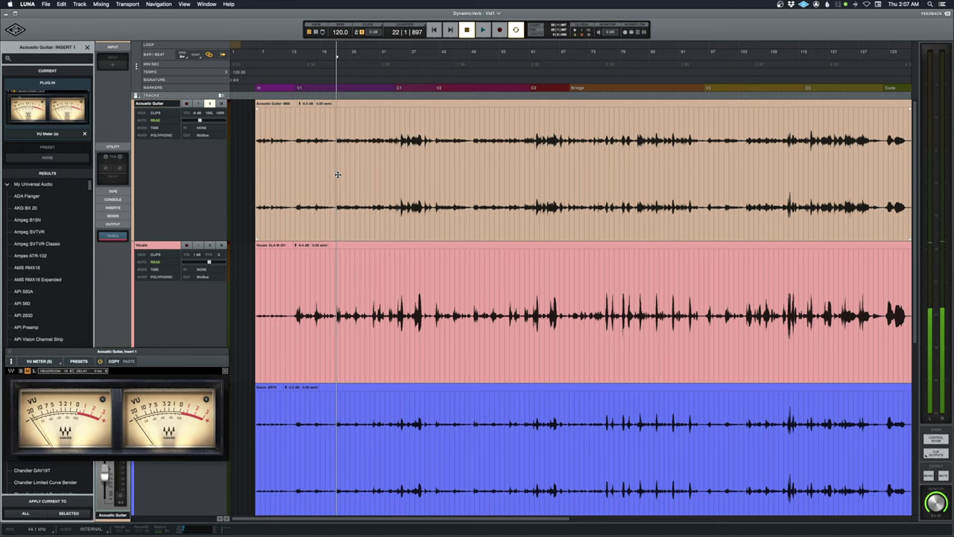
pyautogui.click(386, 135)
pyautogui.press('space')
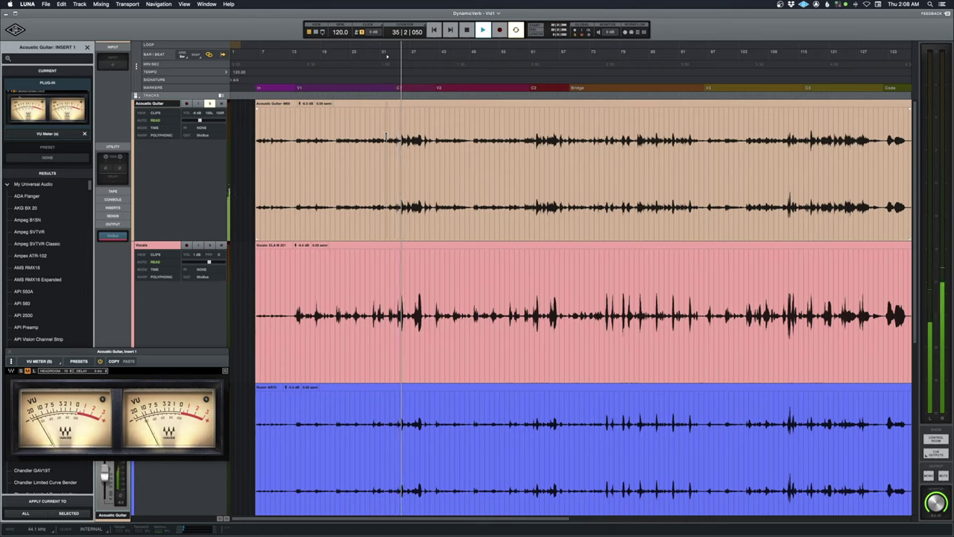
pyautogui.press('space')
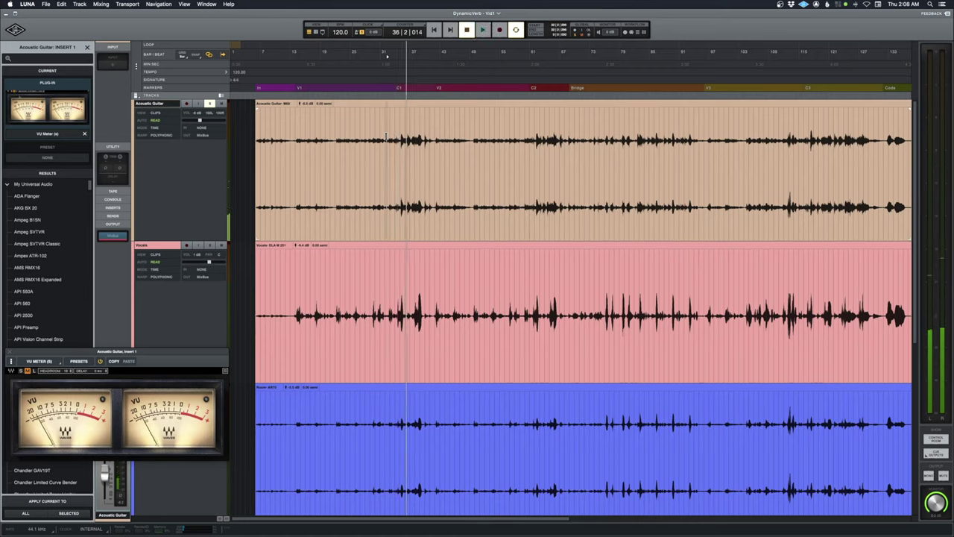
# Solo the Vocals track instead, play it into chorus C1, then clear the solo
pyautogui.click(209, 244)
pyautogui.press('space')
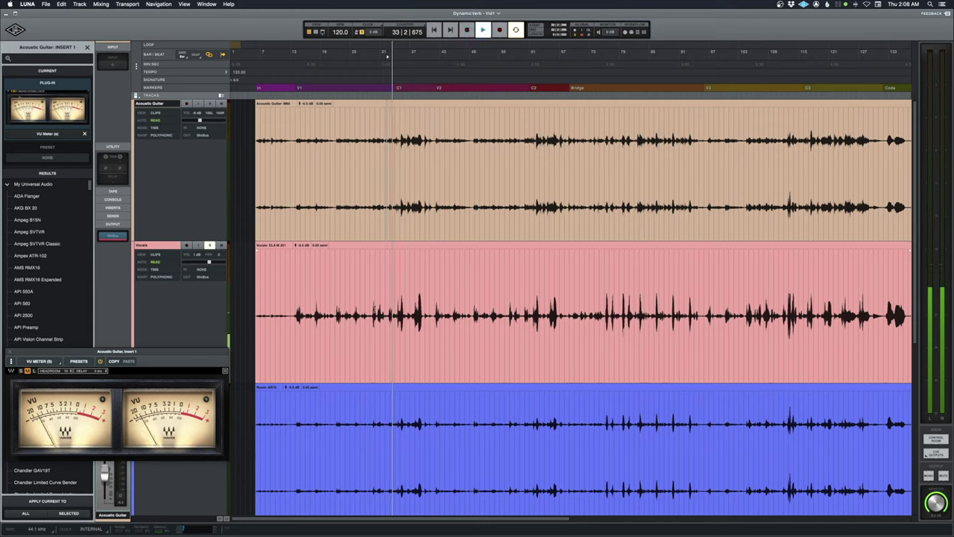
pyautogui.scroll(-1, 363, 304)
pyautogui.scroll(-1, 363, 304)
pyautogui.scroll(2, 363, 304)
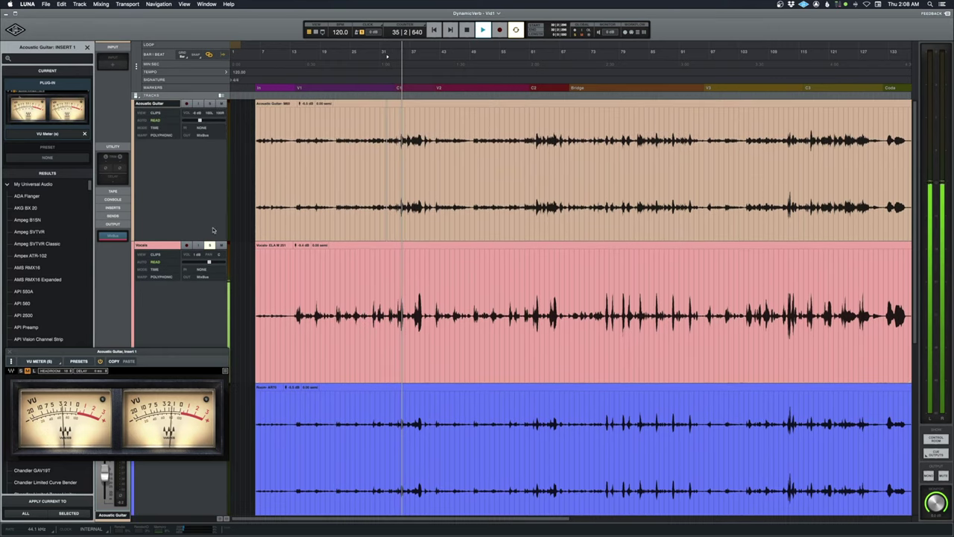
pyautogui.press('space')
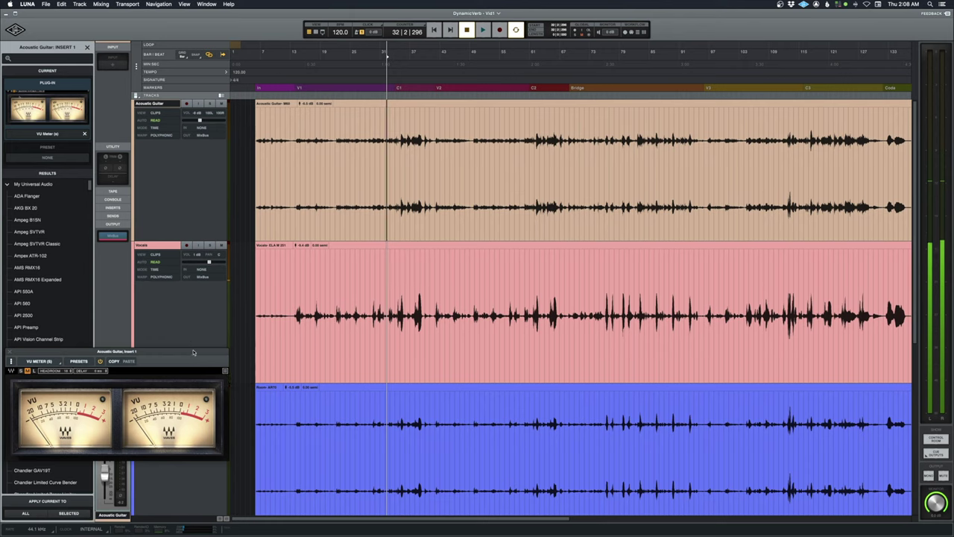
# Move the VU Meter window off the Room track's controls, solo that track and play it from the start of chorus C1
pyautogui.moveTo(188, 351); pyautogui.dragTo(194, 220)
pyautogui.click(209, 388)
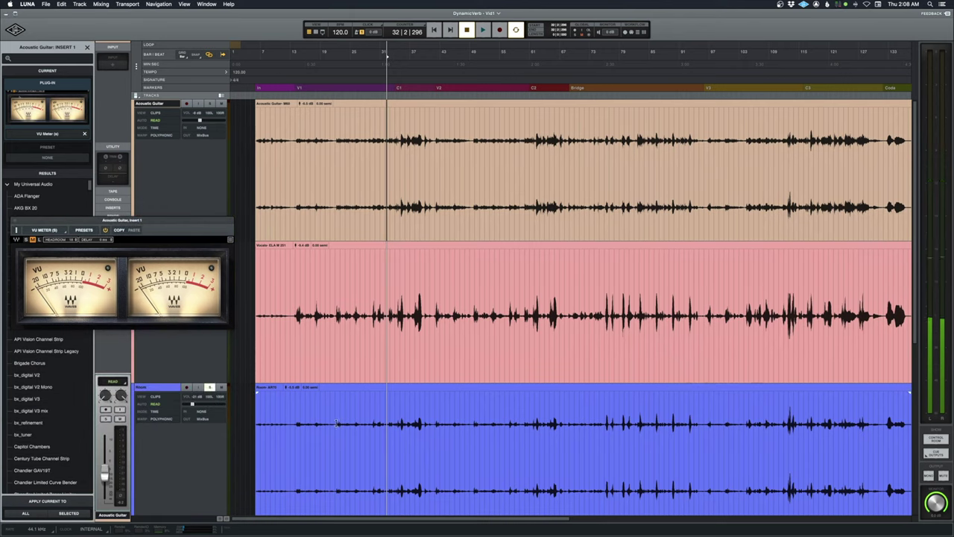
pyautogui.click(401, 420)
pyautogui.press('space')
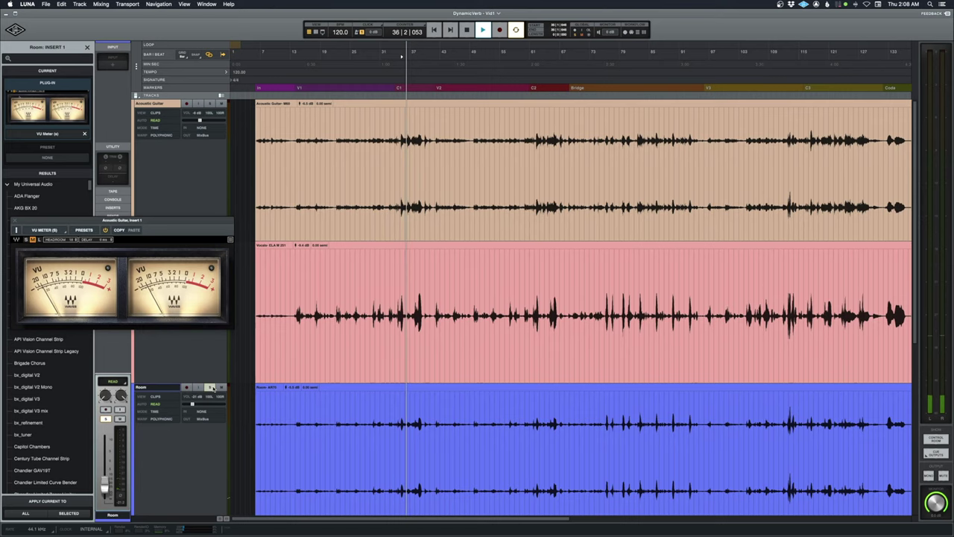
pyautogui.press('space')
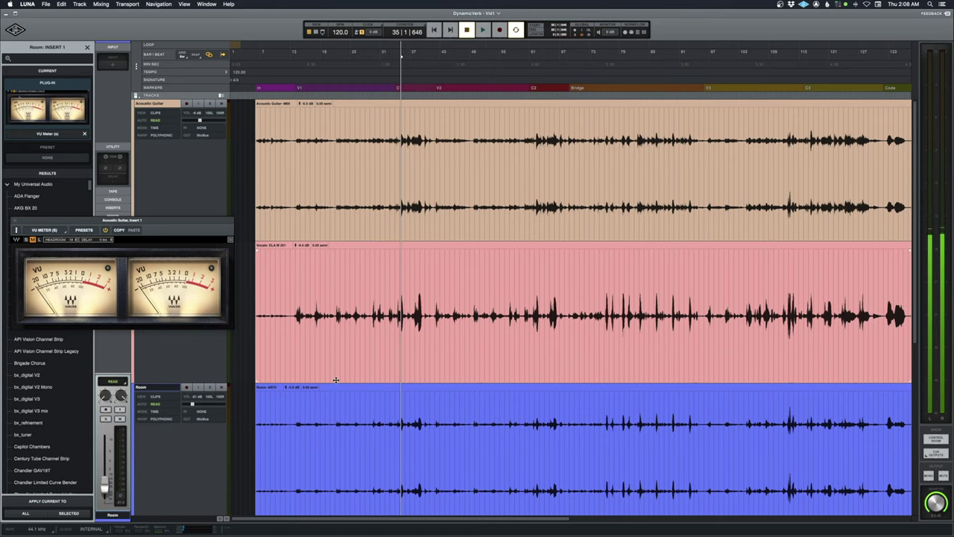
# Move the guitar's VU Meter window over the Vocals clip and place the playhead at the start of verse V1
pyautogui.click(252, 139)
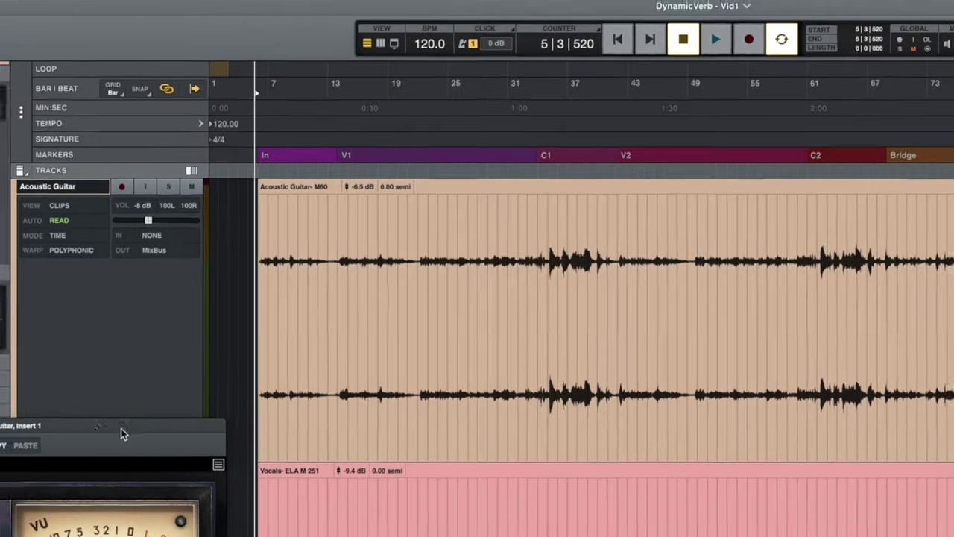
pyautogui.moveTo(102, 413); pyautogui.dragTo(676, 536)
pyautogui.moveTo(494, 319); pyautogui.dragTo(477, 312)
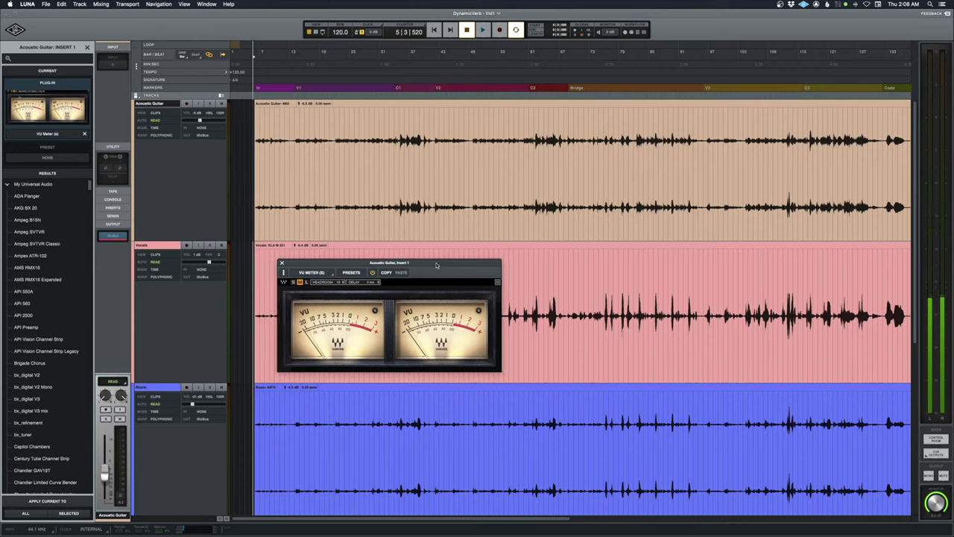
pyautogui.click(391, 134)
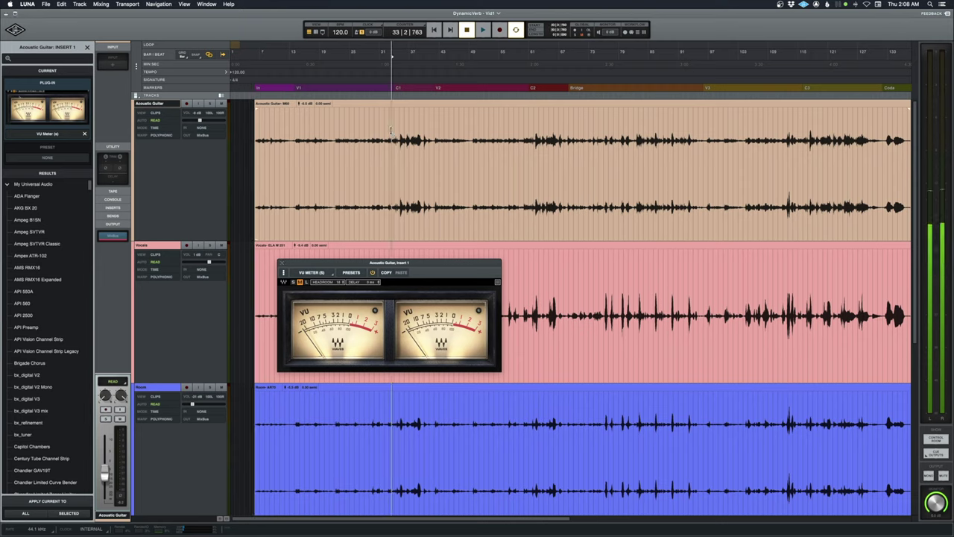
pyautogui.click(294, 135)
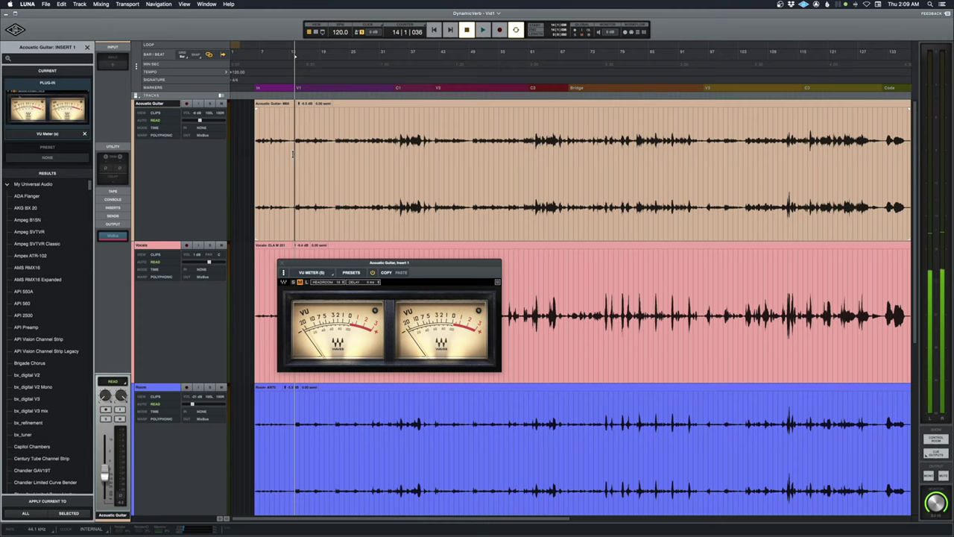
# Reset the Acoustic Guitar clip's gain, mute Vocals and Room, and play the quiet verse passage against the VU Meter
pyautogui.click(301, 104)
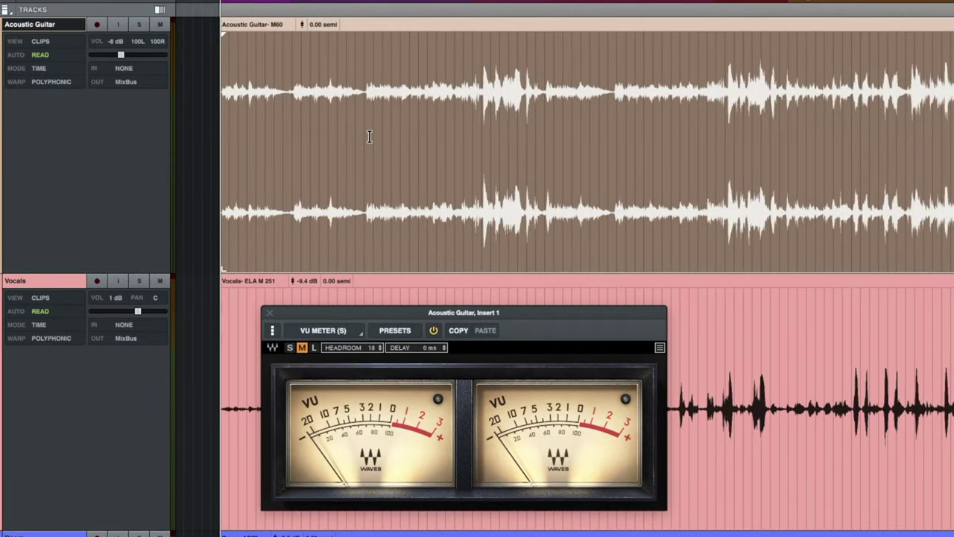
pyautogui.click(462, 82)
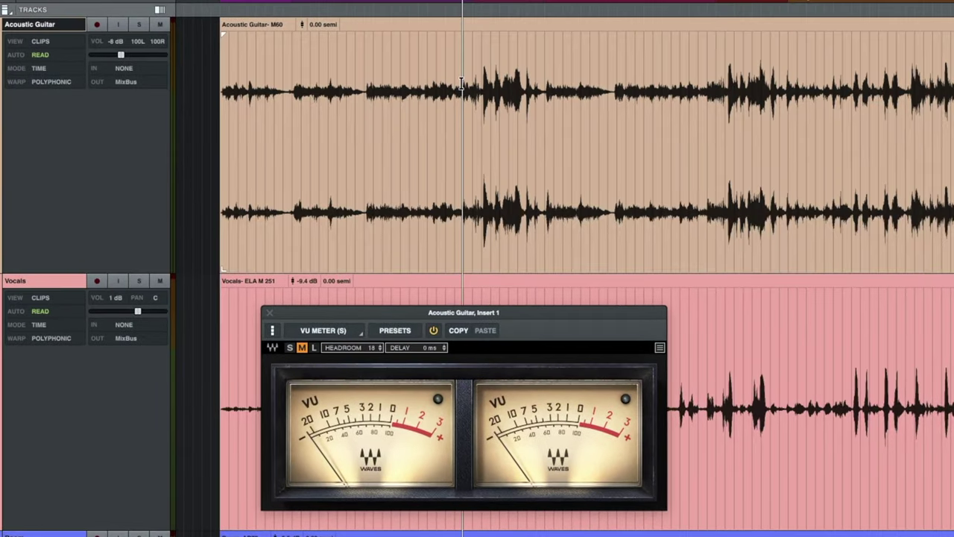
pyautogui.click(362, 85)
pyautogui.moveTo(415, 315); pyautogui.dragTo(389, 300)
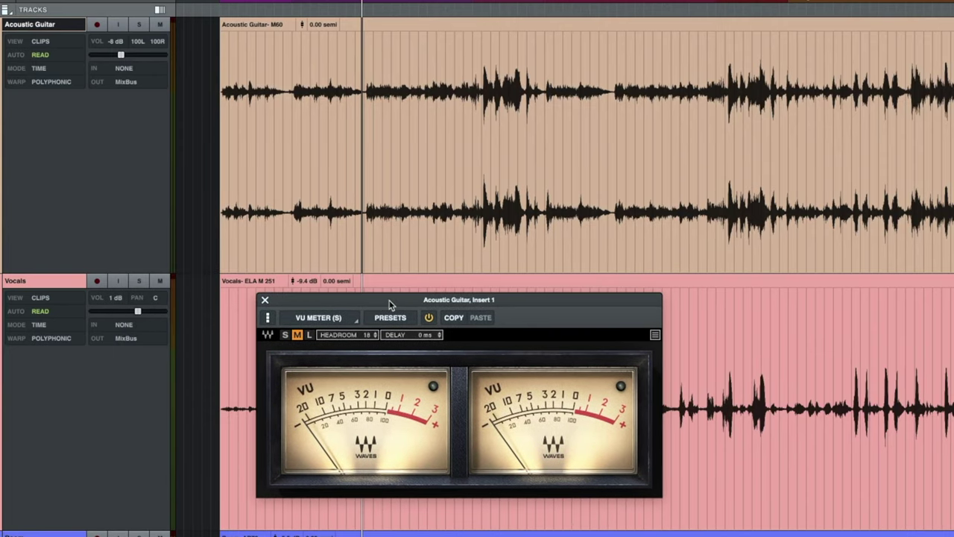
pyautogui.press('space')
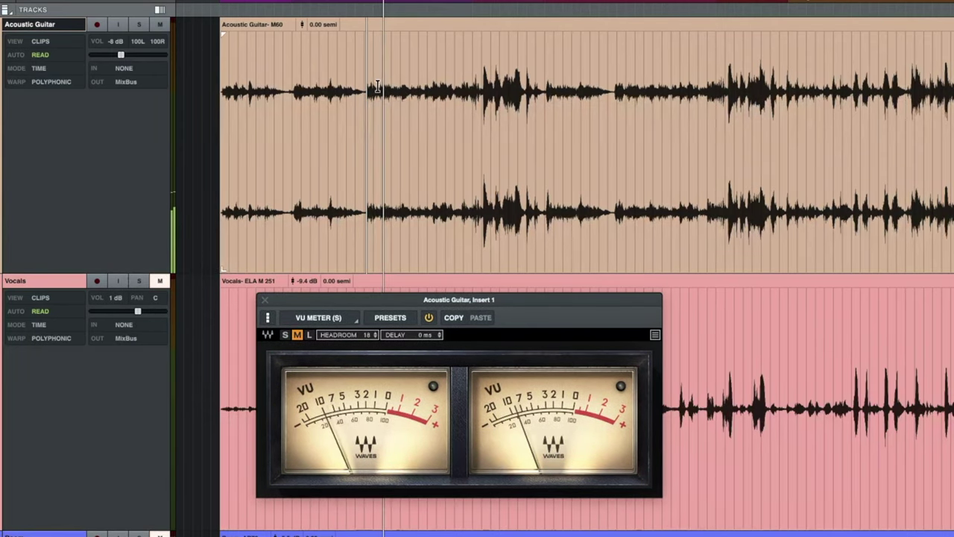
pyautogui.press('space')
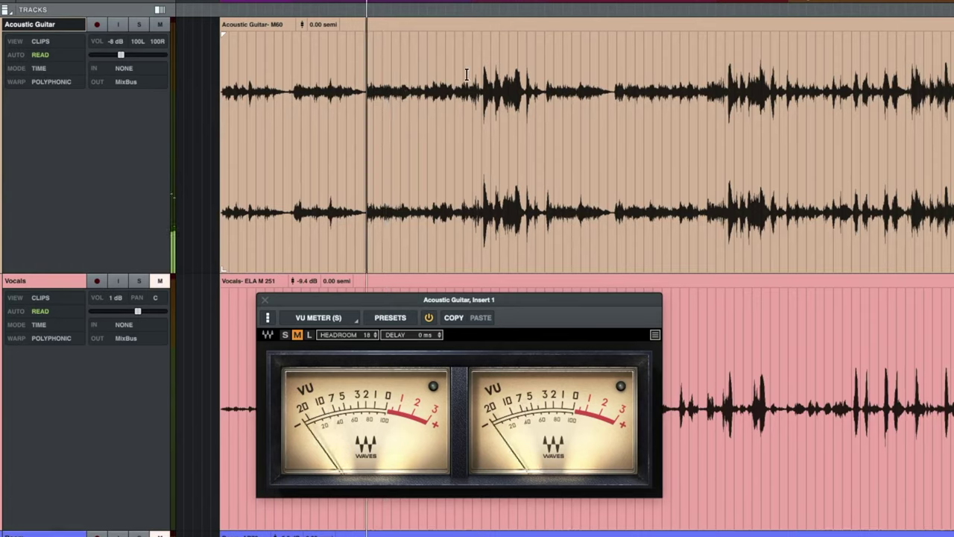
# Play the guitar from just before the louder chorus C1 passage to check its level on the VU Meter
pyautogui.click(473, 72)
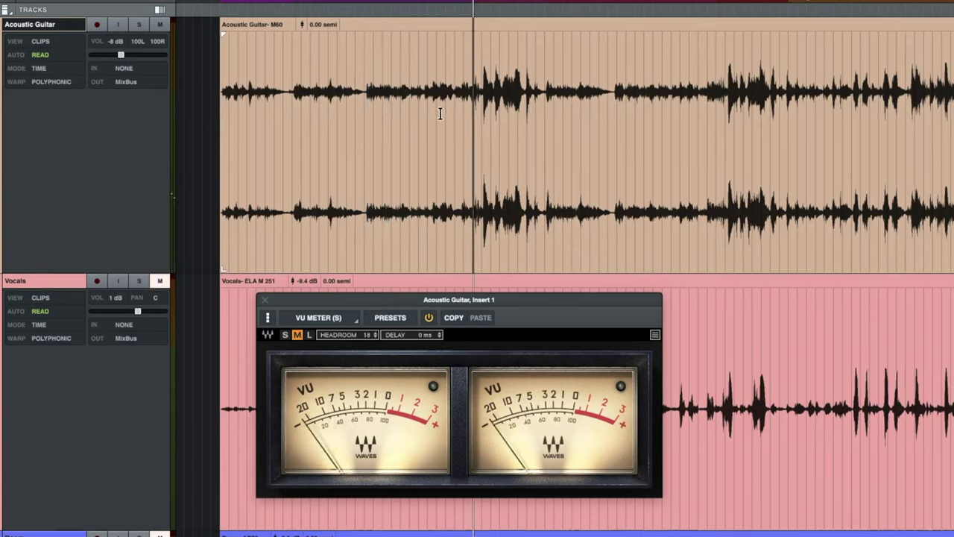
pyautogui.press('space')
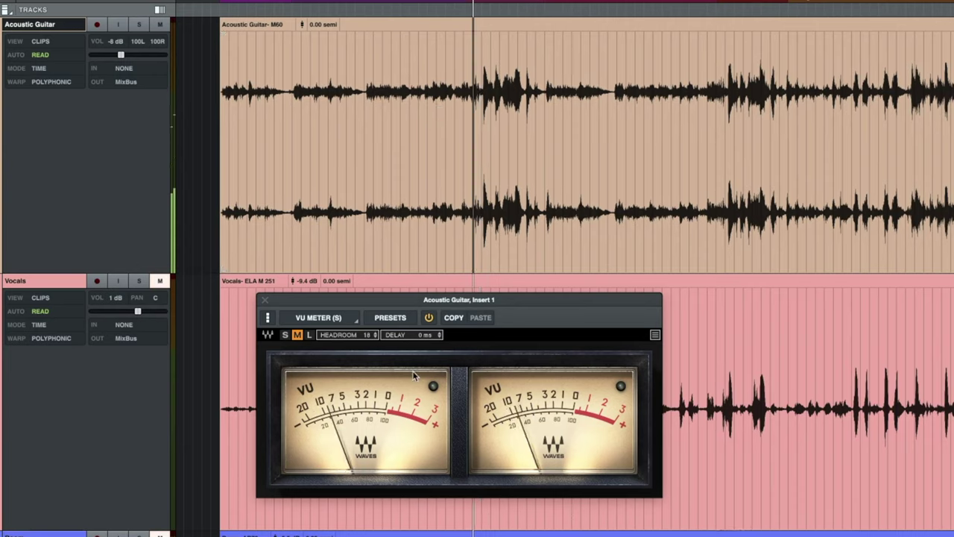
pyautogui.press('space')
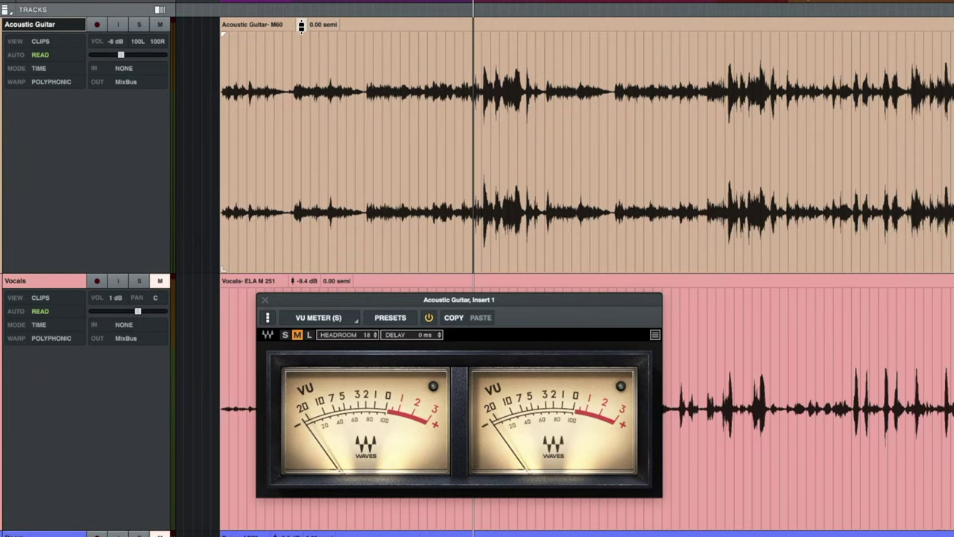
# Lower the Acoustic Guitar clip's gain to -6.5 dB and play its loud chorus sections to check the VU Meter level
pyautogui.moveTo(300, 24); pyautogui.dragTo(304, 66)
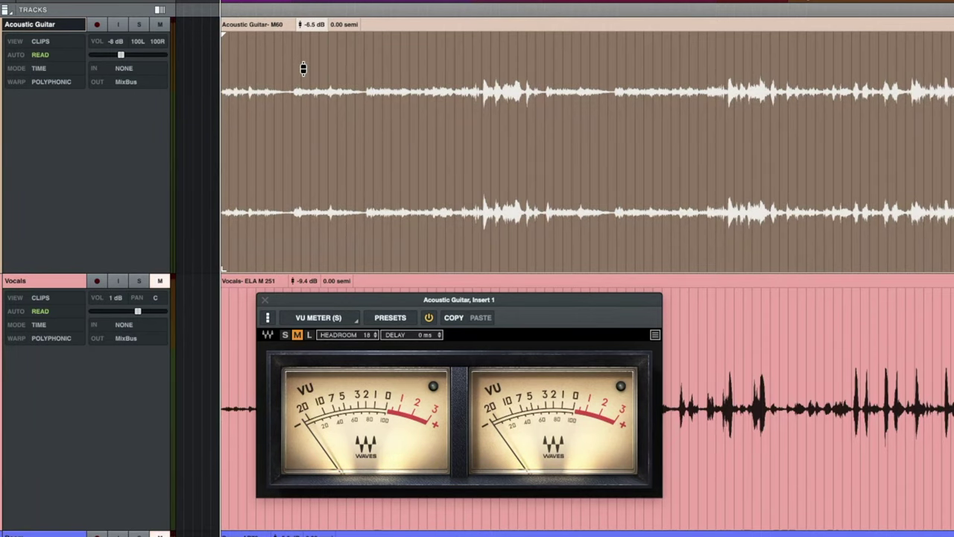
pyautogui.click(477, 77)
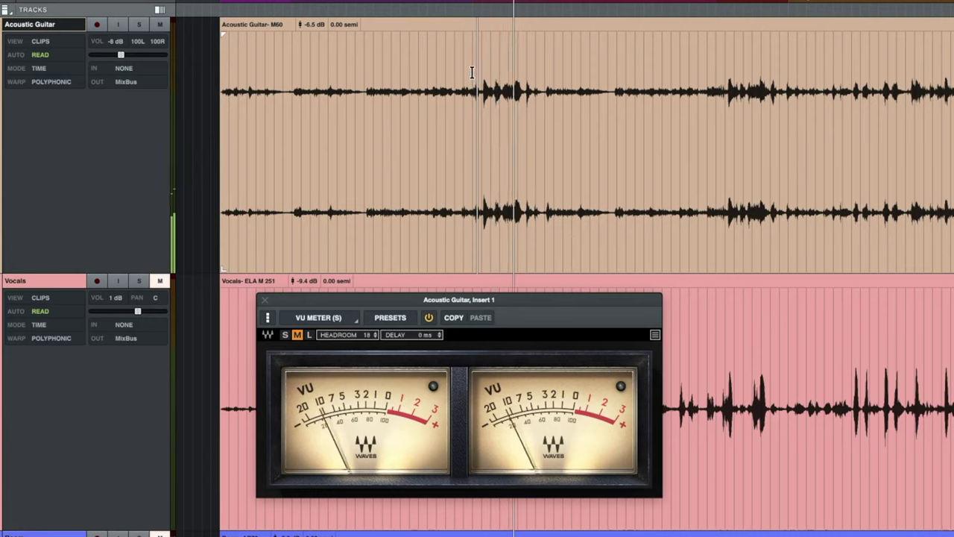
pyautogui.press('space')
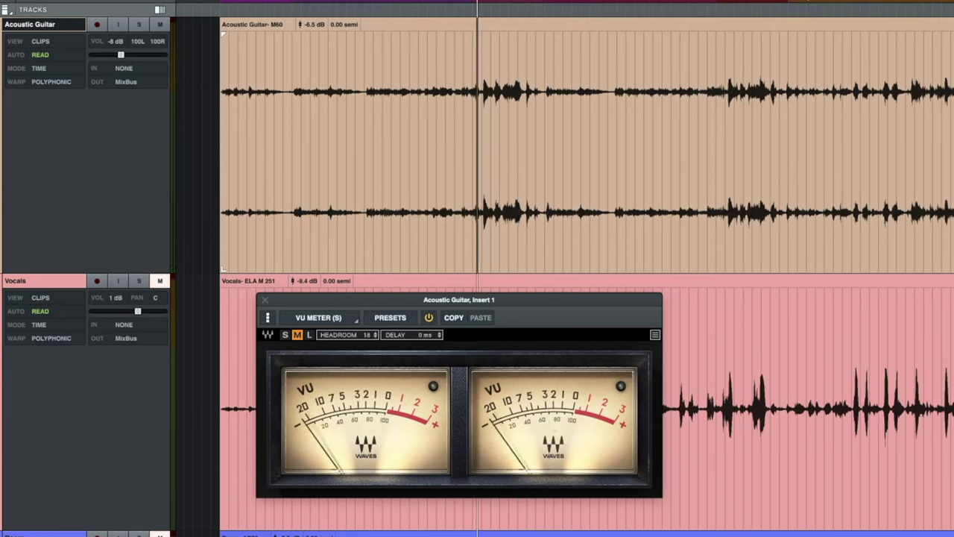
pyautogui.press('space')
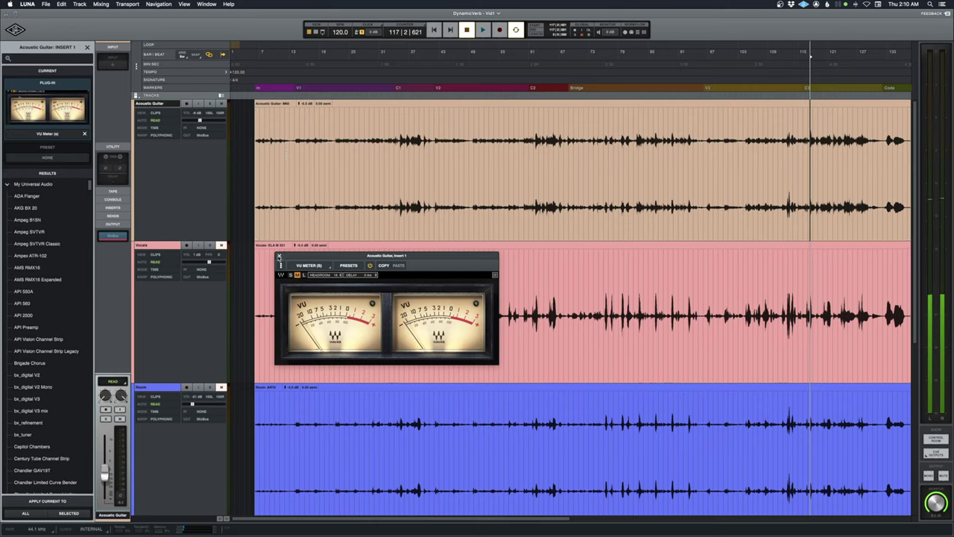
# Close the guitar's VU Meter, open the one inserted on the Vocals track, and move its window over the Acoustic Guitar clip
pyautogui.click(278, 258)
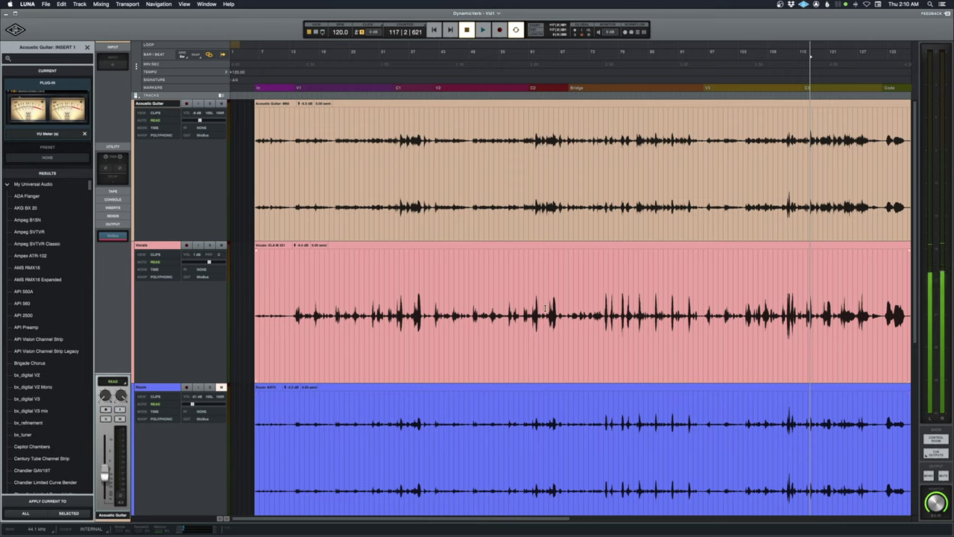
pyautogui.click(226, 280)
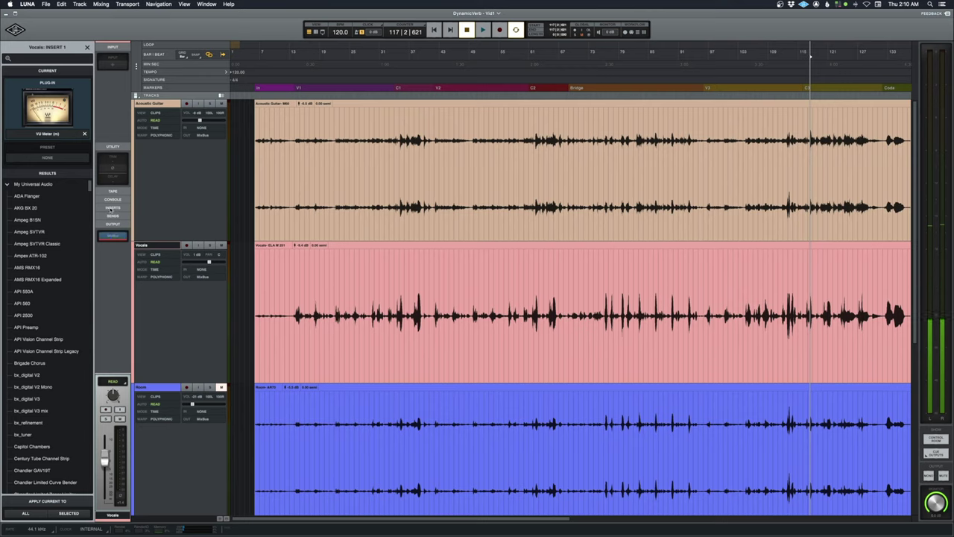
pyautogui.click(112, 237)
pyautogui.click(112, 220)
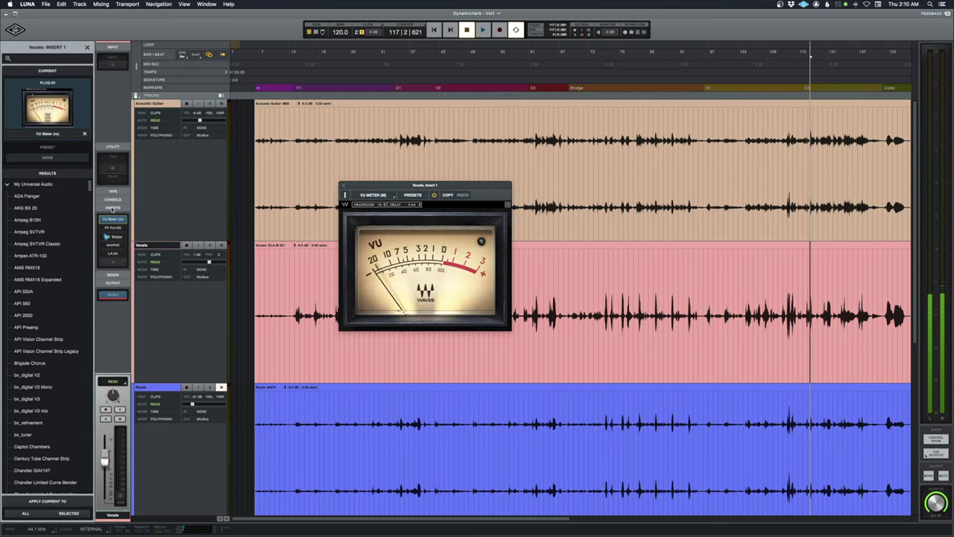
pyautogui.moveTo(444, 181); pyautogui.dragTo(504, 87)
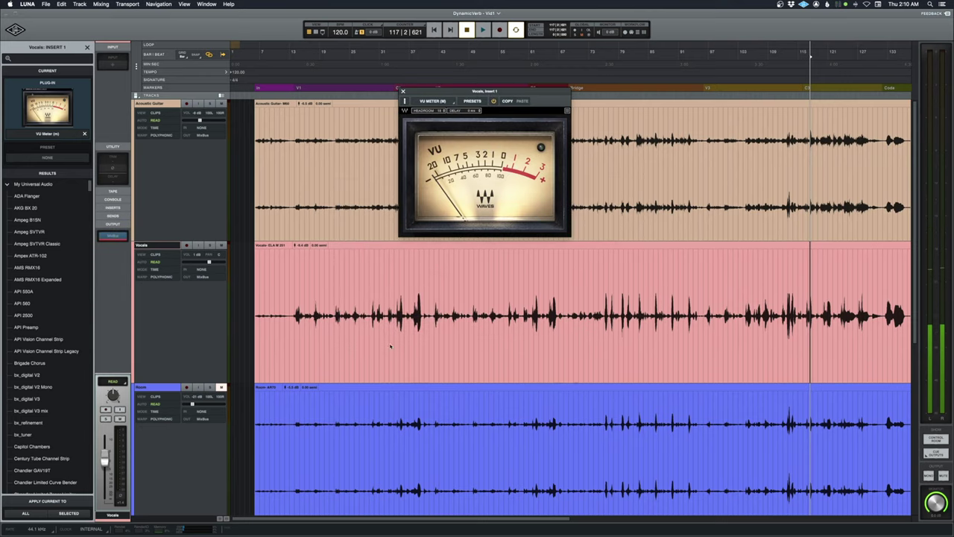
# Solo the Vocals track and play it through chorus C1 to check its level on the VU Meter
pyautogui.click(394, 302)
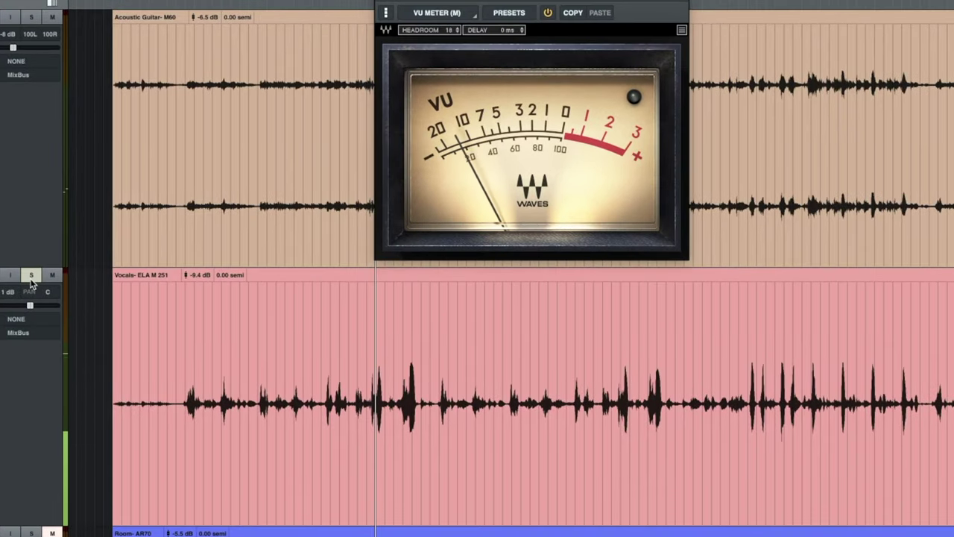
pyautogui.click(31, 276)
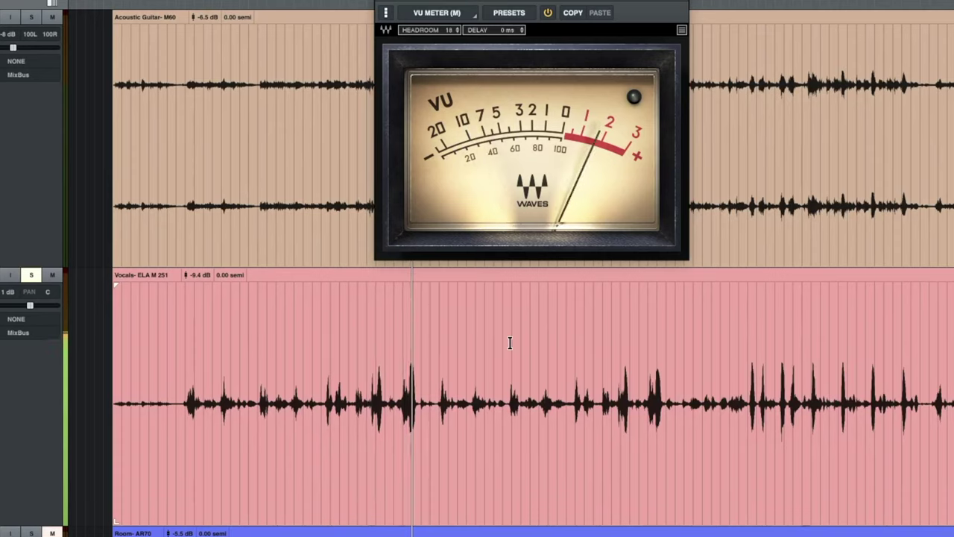
pyautogui.press('space')
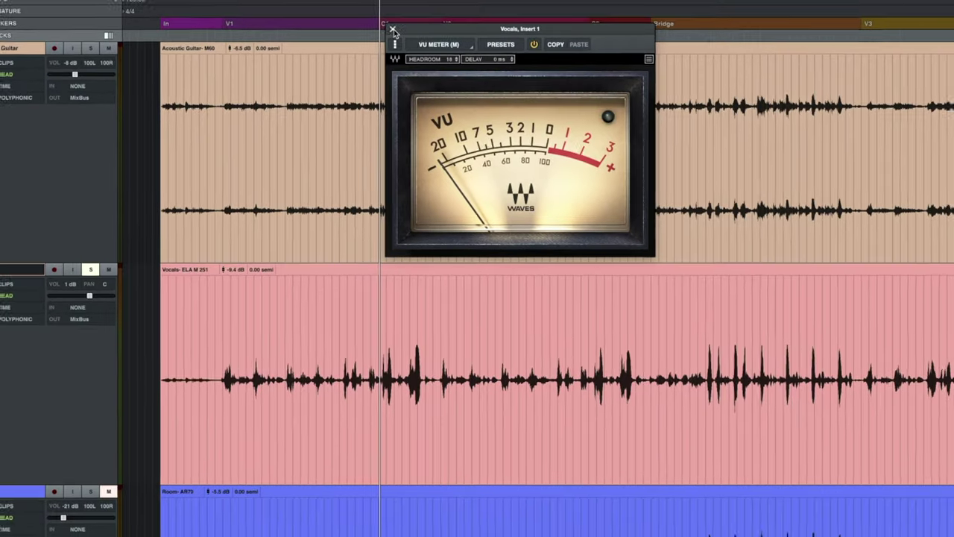
# Close the Vocals VU Meter, clear the vocal solo, unmute the Room track and play the full mix from just before verse V1
pyautogui.click(381, 1)
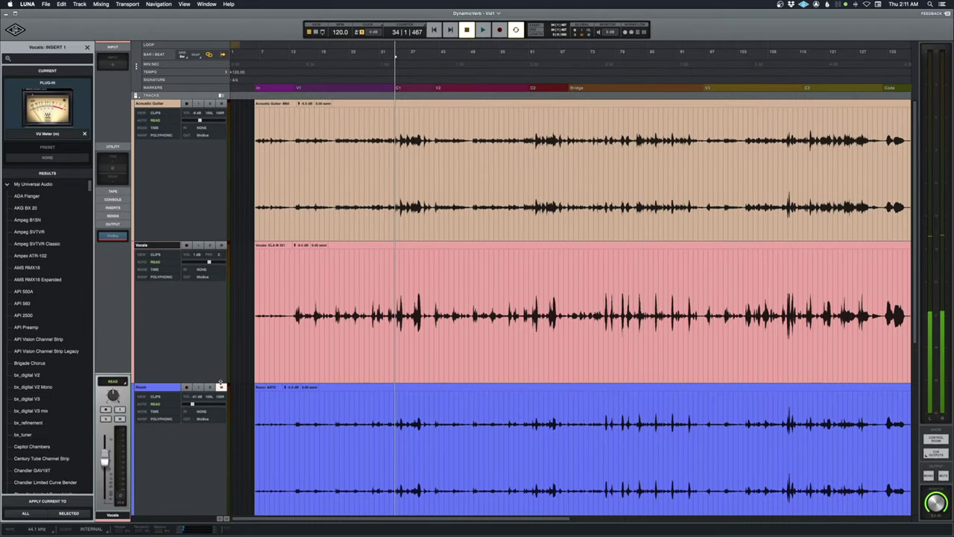
pyautogui.click(294, 304)
pyautogui.press('space')
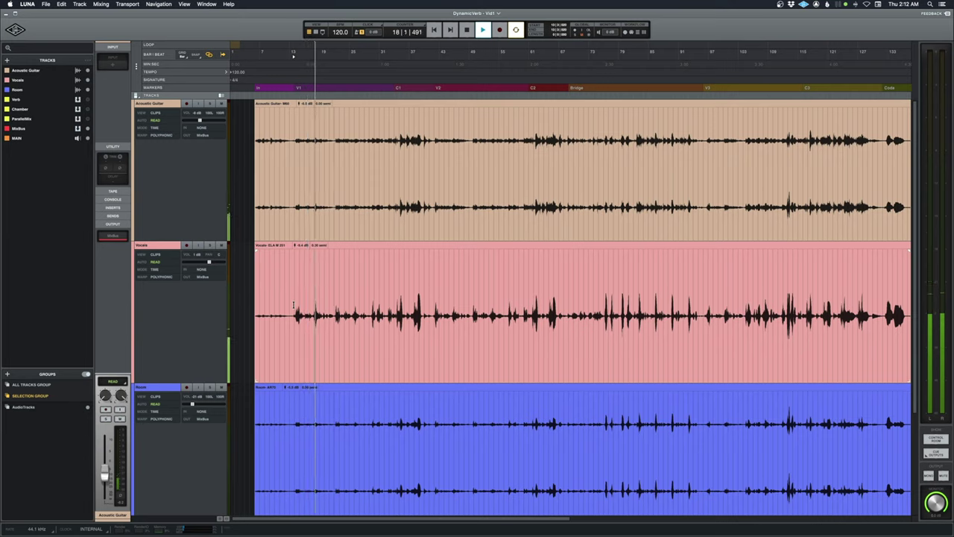
pyautogui.press('space')
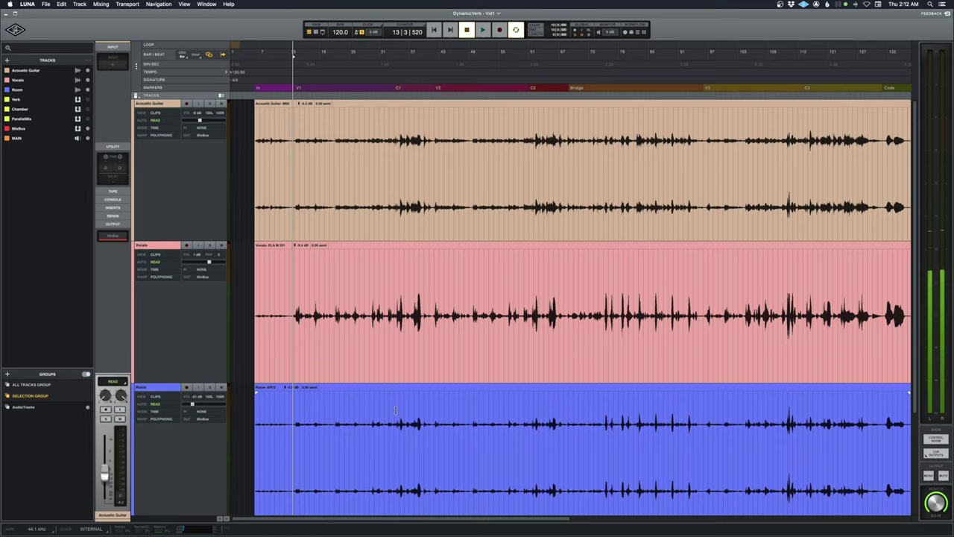
# Solo the Vocals and Acoustic Guitar tracks, switch to the mixer and select the Acoustic Guitar channel
pyautogui.click(177, 255)
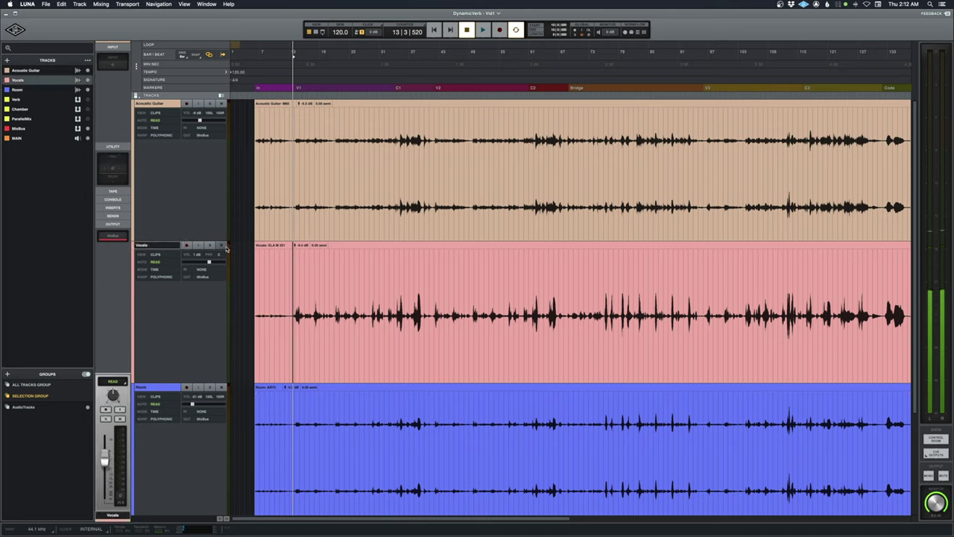
pyautogui.press('space')
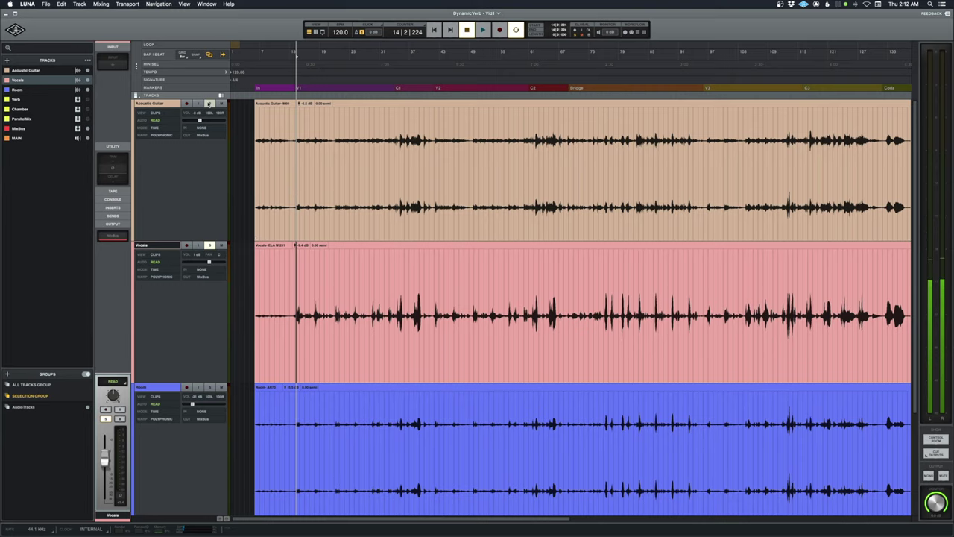
pyautogui.press('super+equal')
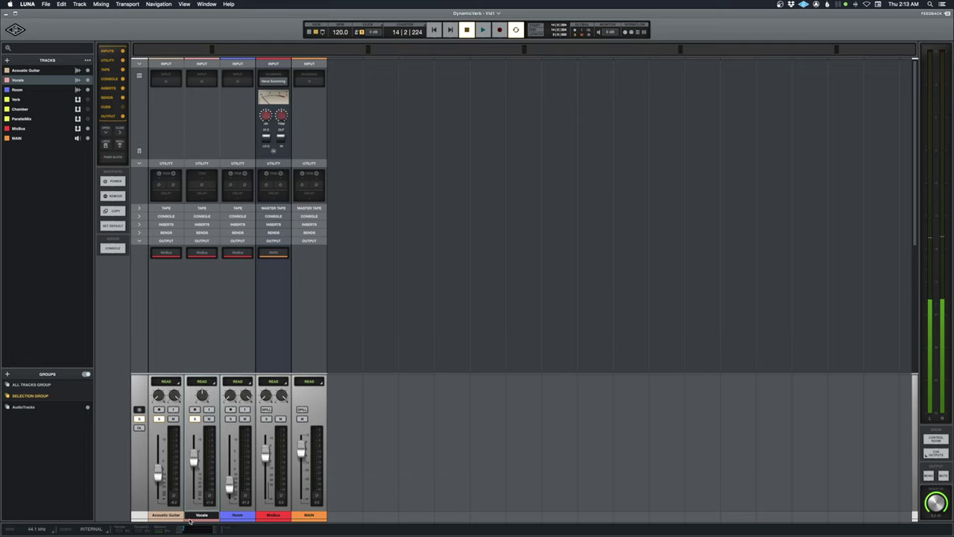
pyautogui.click(165, 514)
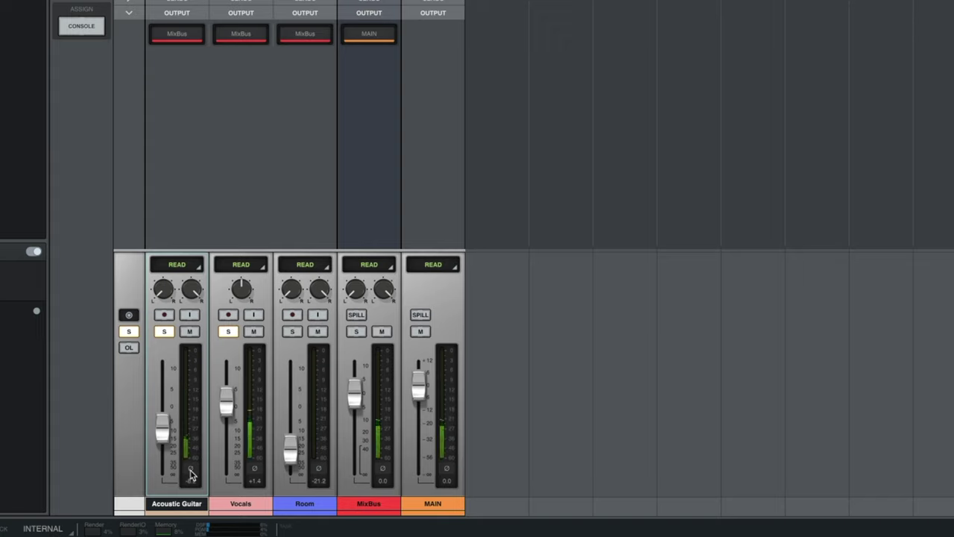
# Play the soloed guitar and vocals while flipping the Acoustic Guitar's polarity on and off to compare the phase relationship
pyautogui.click(190, 469)
pyautogui.click(190, 469)
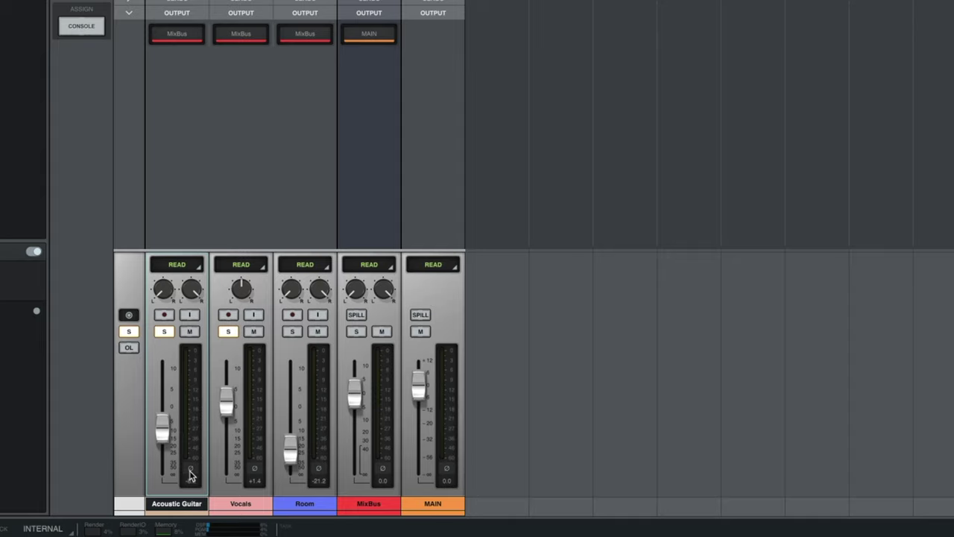
pyautogui.press('space')
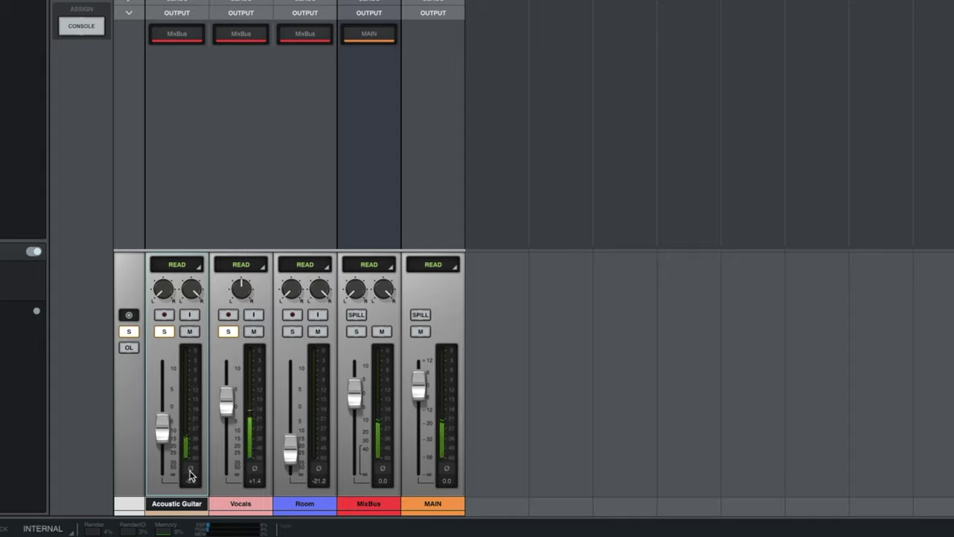
pyautogui.click(190, 470)
pyautogui.click(190, 470)
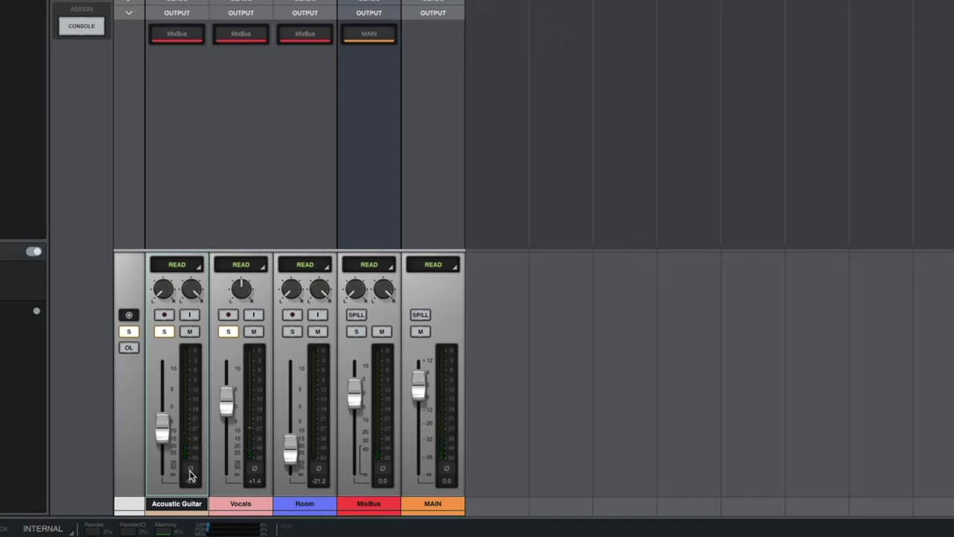
pyautogui.click(190, 470)
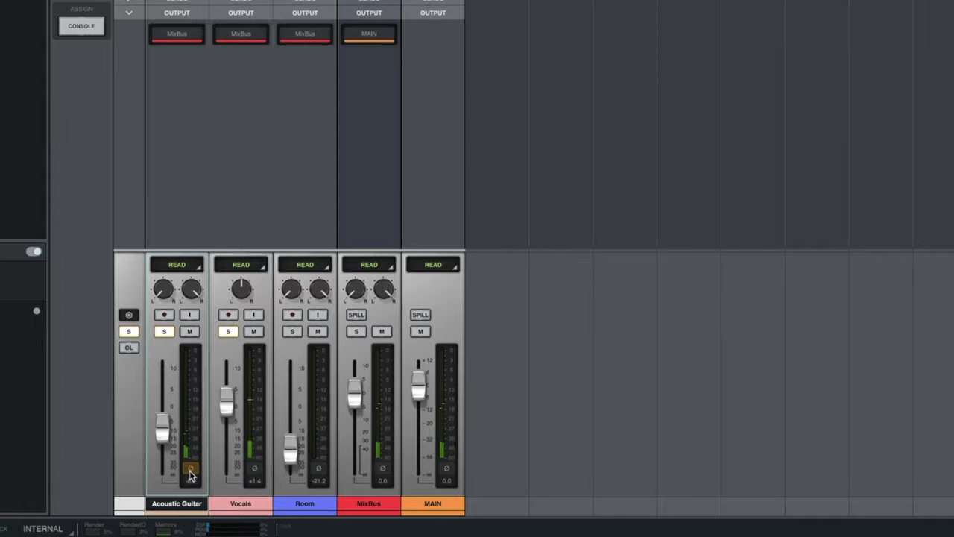
pyautogui.click(190, 470)
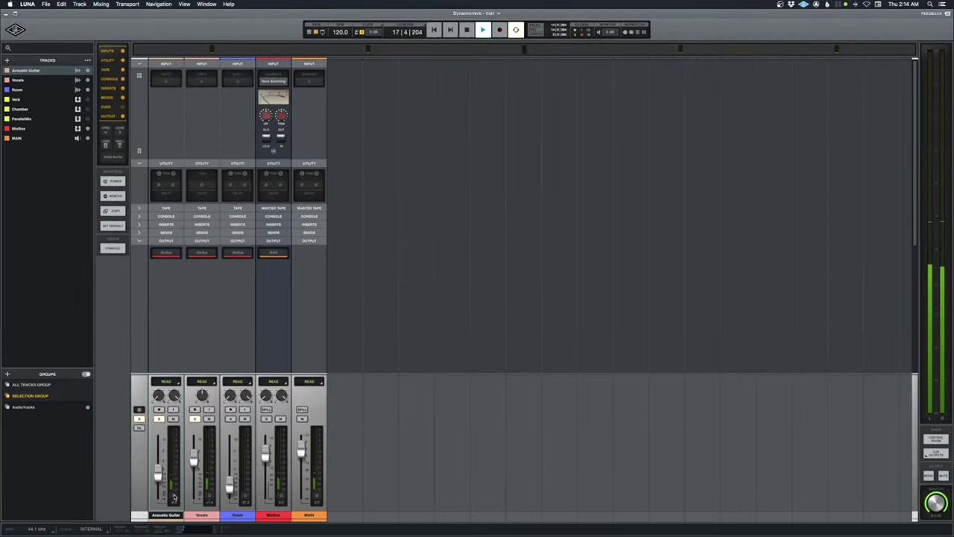
pyautogui.press('space')
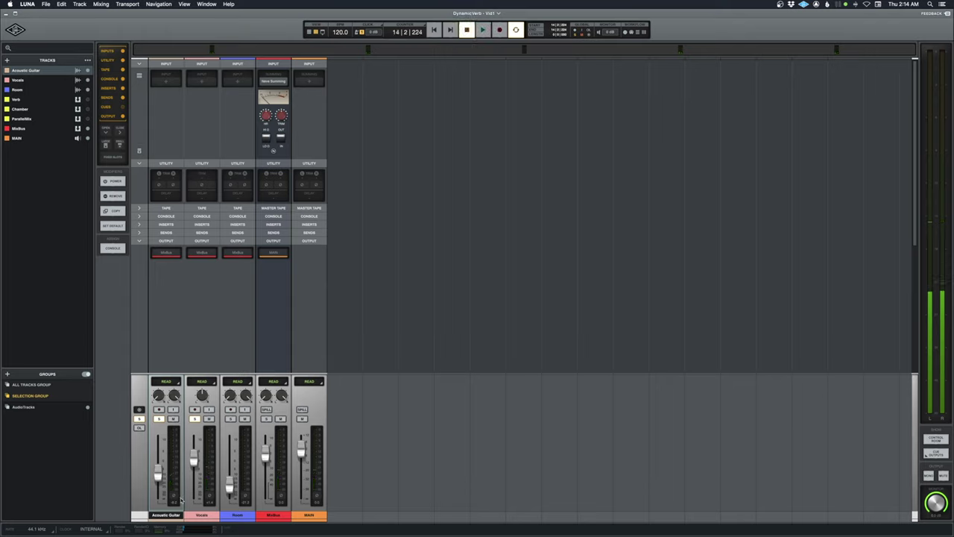
# Raise the Room fader to about the Vocals fader's height, solo Room with Vocals instead of the guitar, and play both to check phase
pyautogui.moveTo(230, 477); pyautogui.dragTo(230, 457)
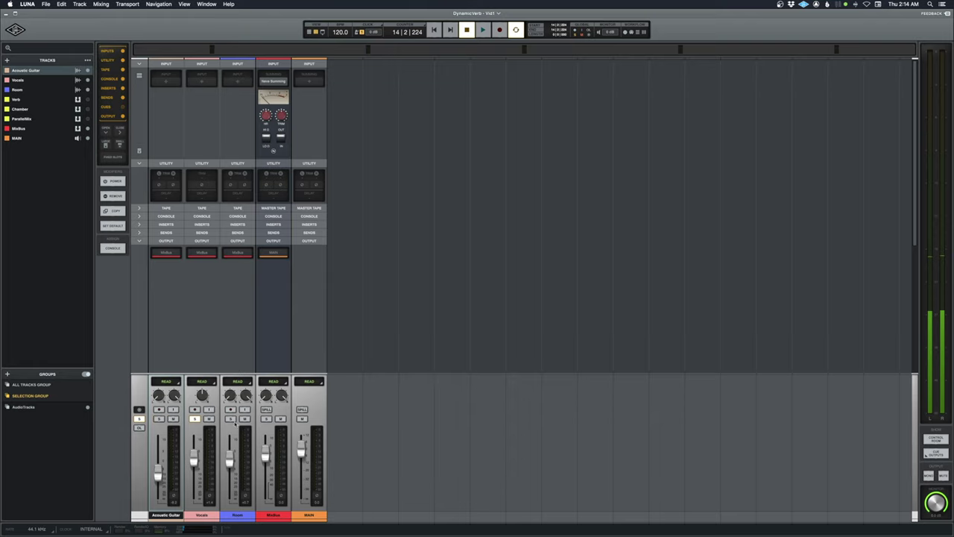
pyautogui.click(237, 515)
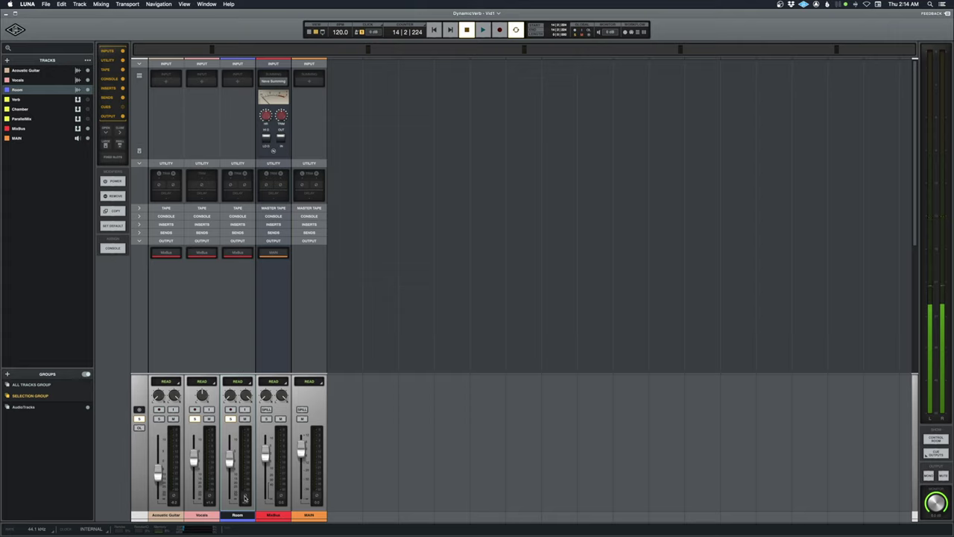
pyautogui.press('space')
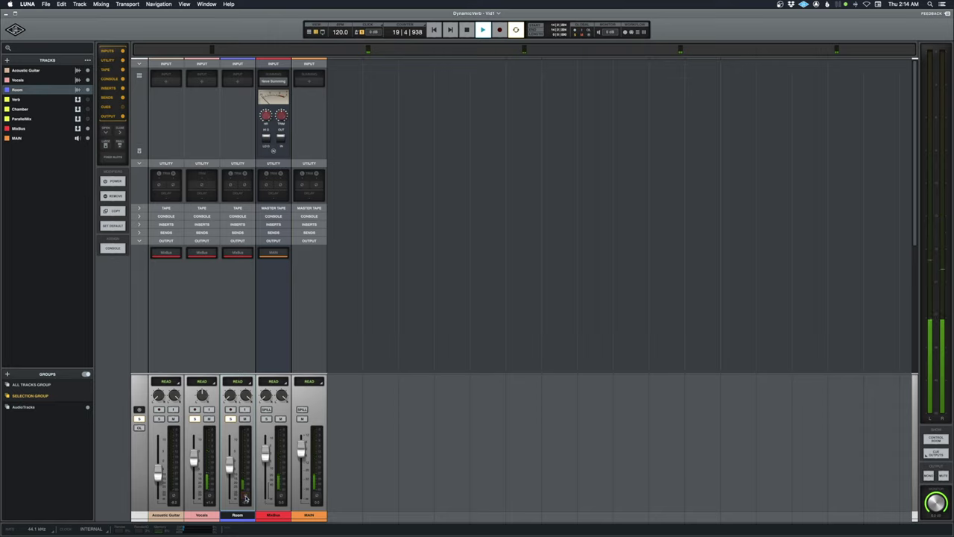
pyautogui.press('space')
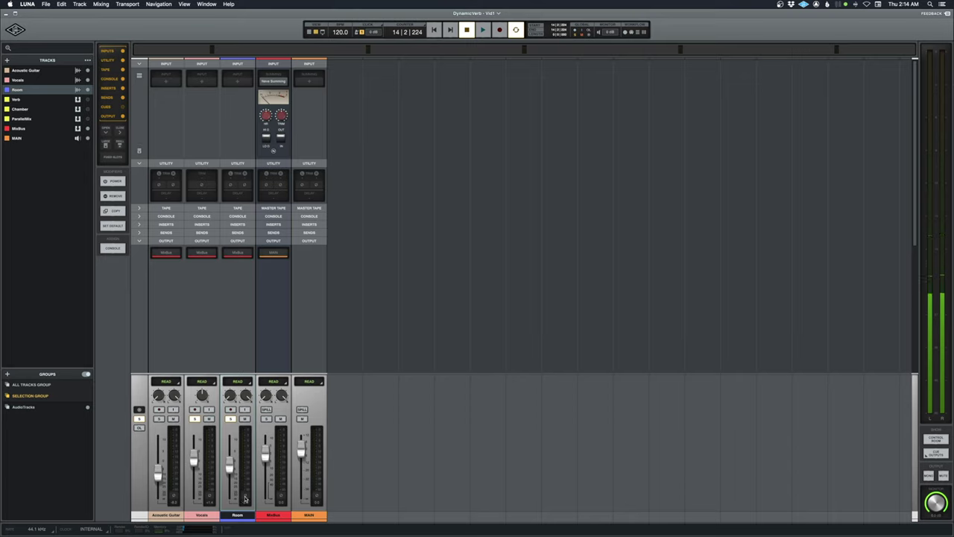
# Replay Vocals and Room to compare the Room's polarity settings, restore normal polarity, clear the solos and lower the Room fader to about -21 dB
pyautogui.press('space')
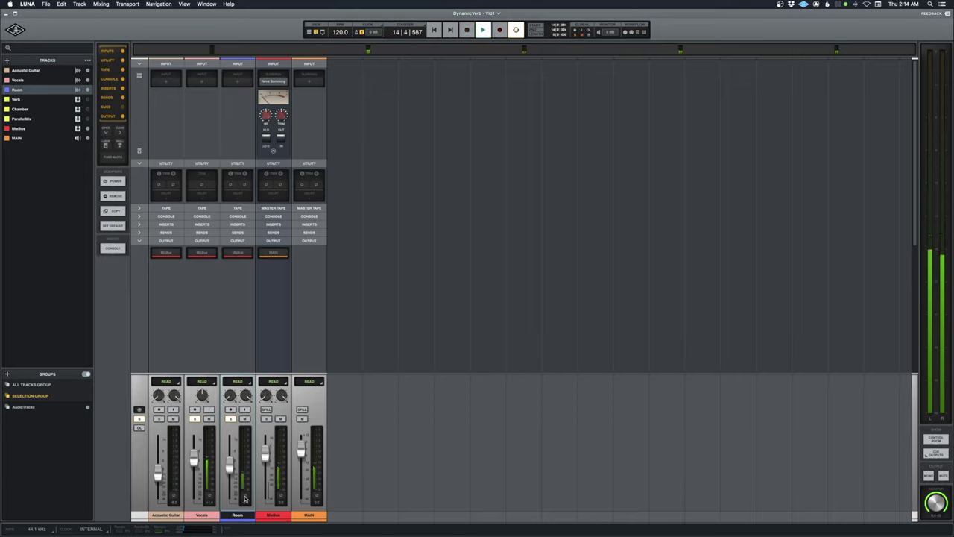
pyautogui.press('space')
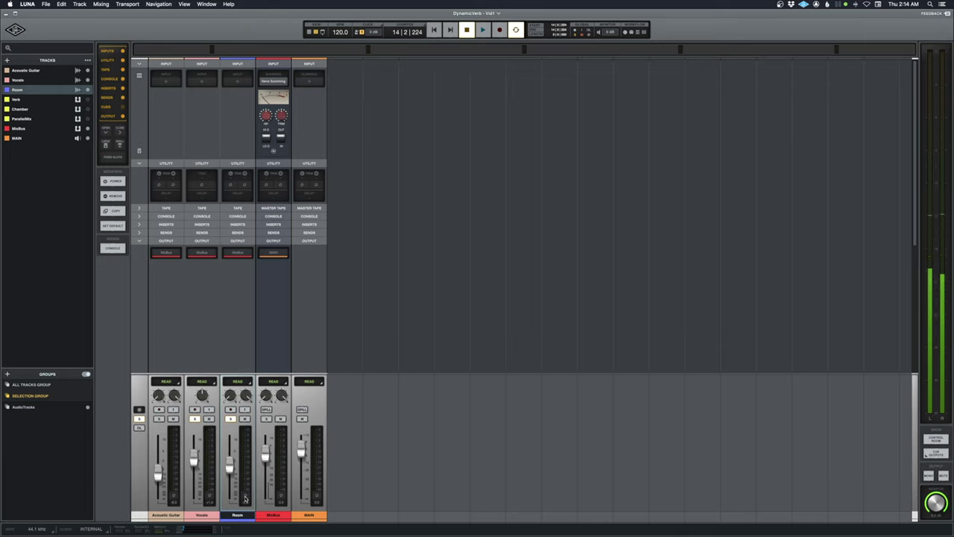
pyautogui.press('space')
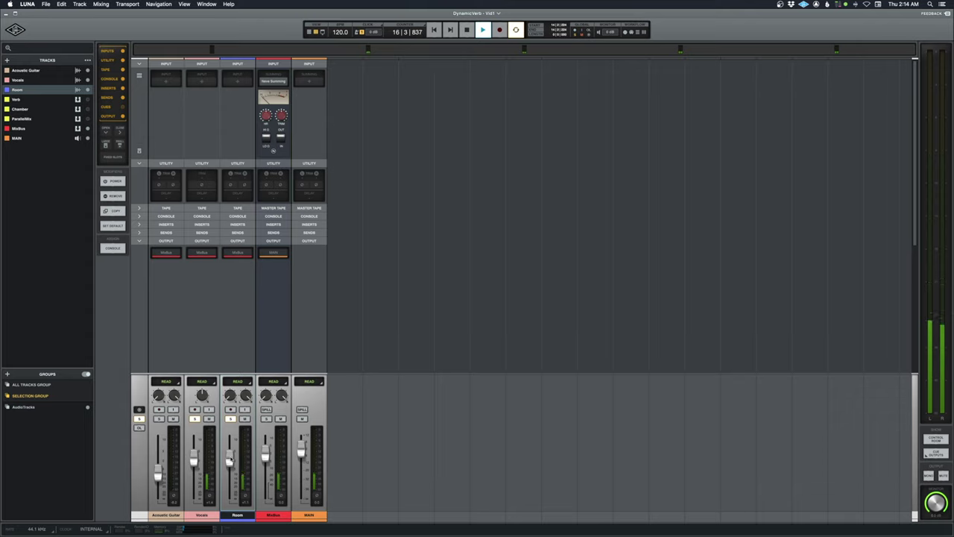
pyautogui.press('space')
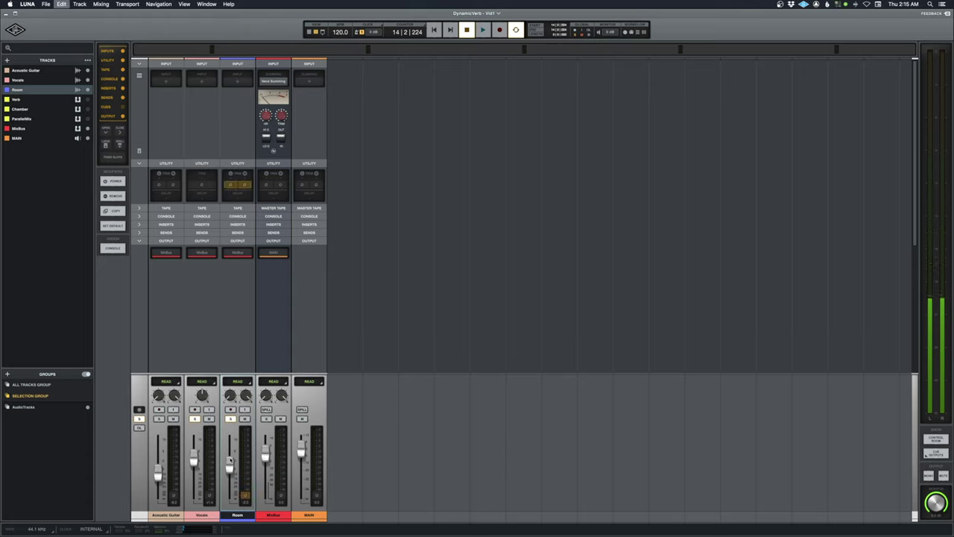
pyautogui.moveTo(230, 462); pyautogui.dragTo(229, 486)
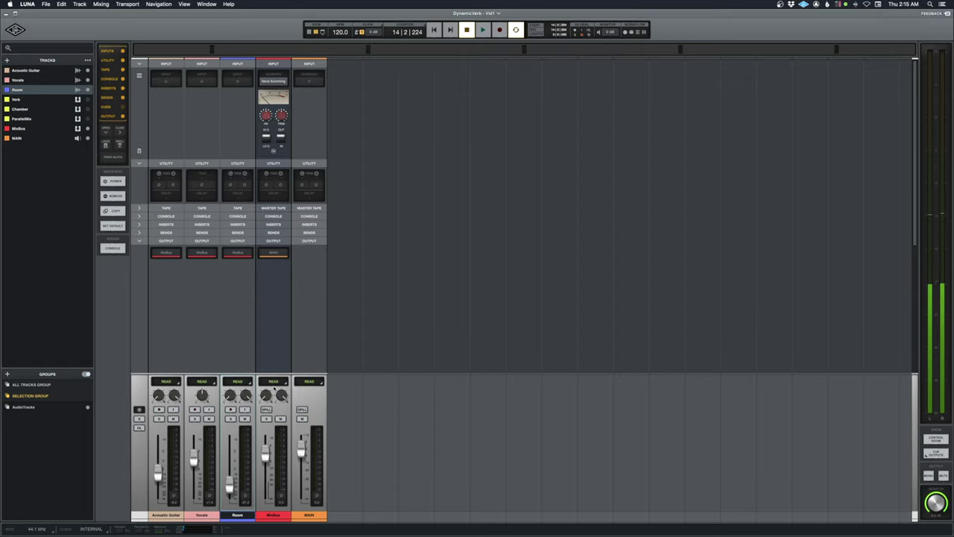
# Expand the mixer's Tape section and open the Acoustic Guitar's Studer A800 settings with its hidden calibration controls revealed
pyautogui.click(139, 209)
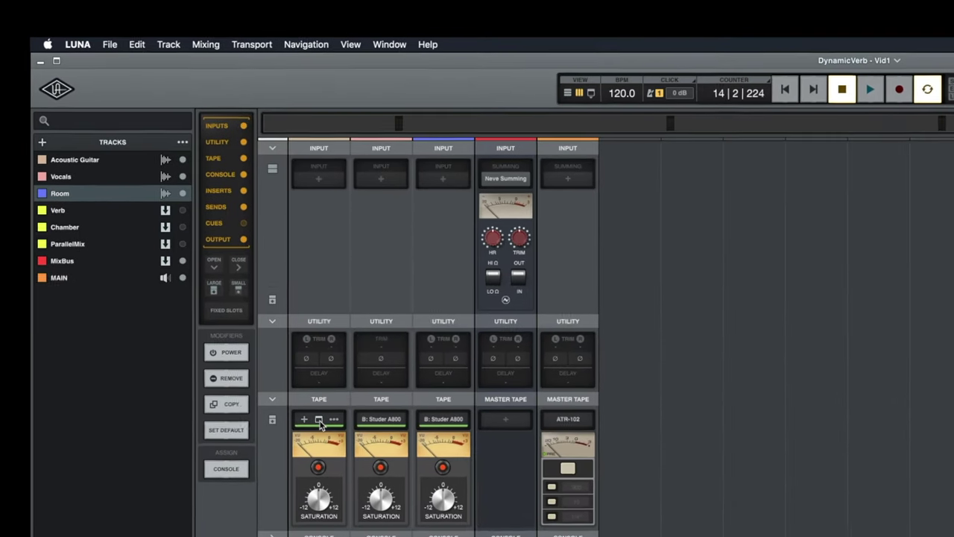
pyautogui.click(203, 281)
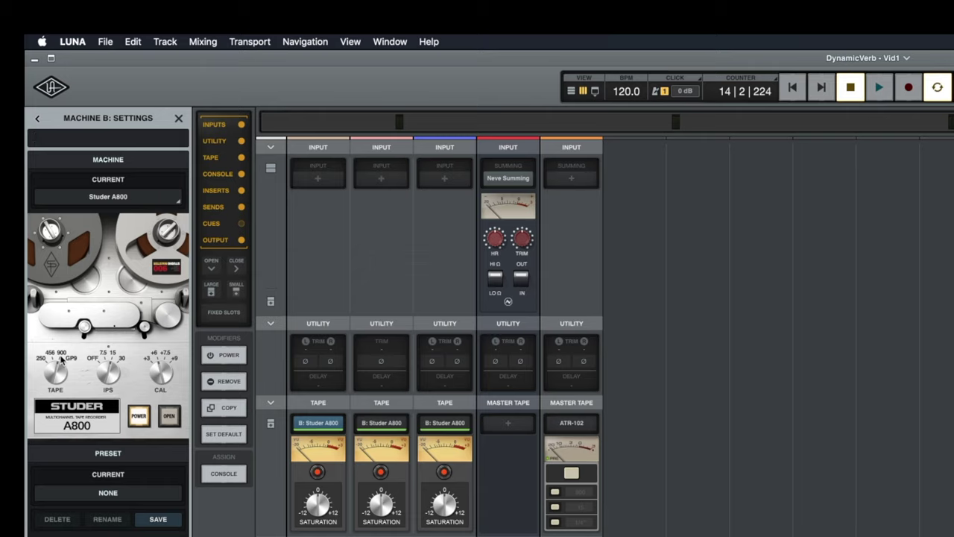
pyautogui.click(172, 417)
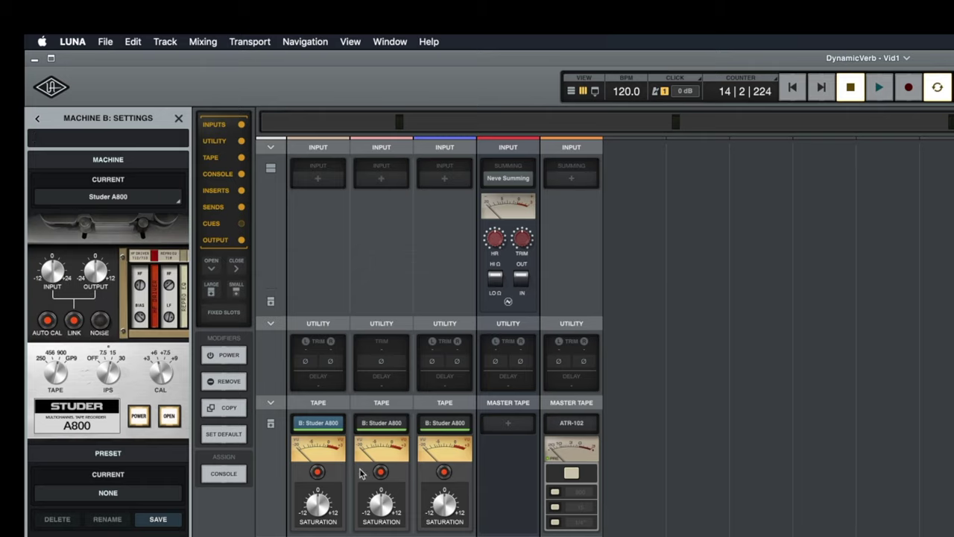
# Play the mix, bypass and re-enable the Studer A800 on the three audio tracks to compare, and close the tape machine settings
pyautogui.press('space')
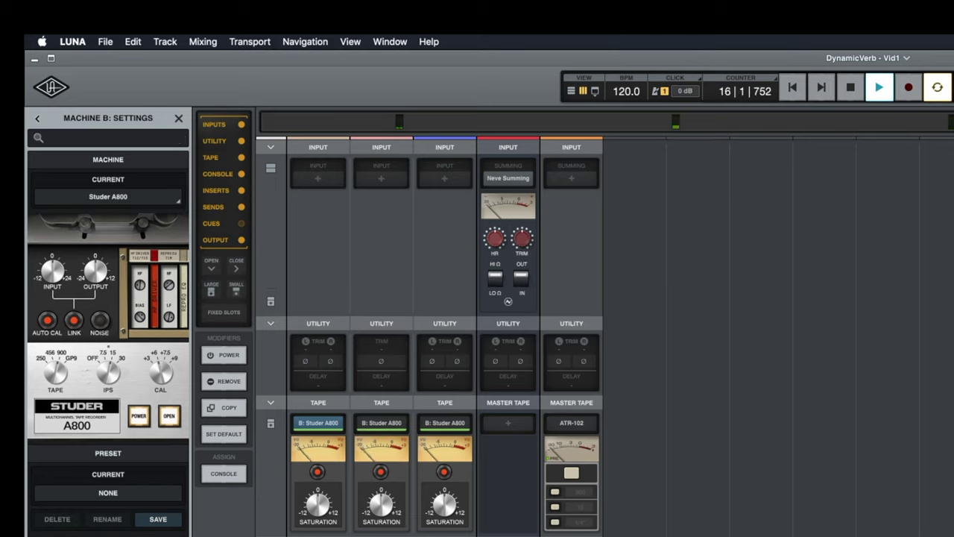
pyautogui.moveTo(318, 424)
pyautogui.click(317, 473)
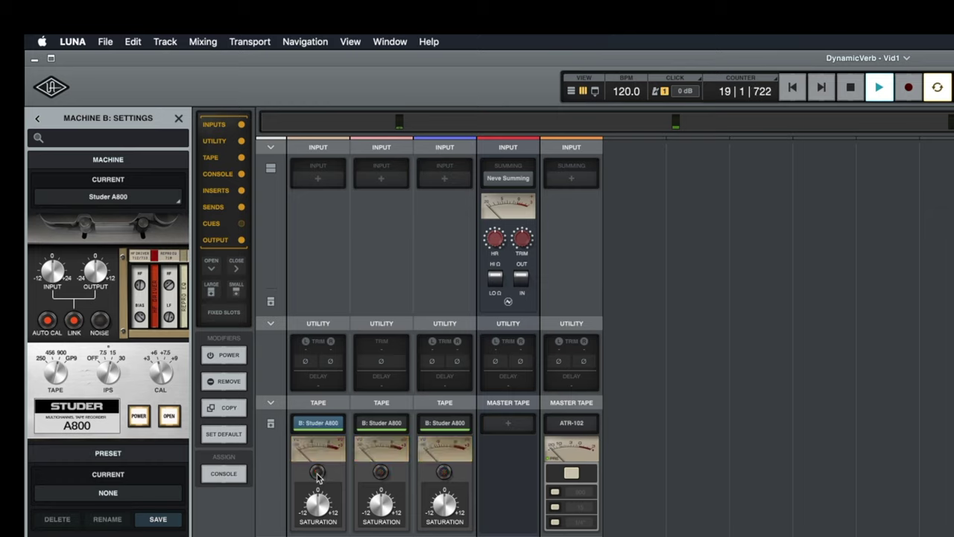
pyautogui.click(317, 473)
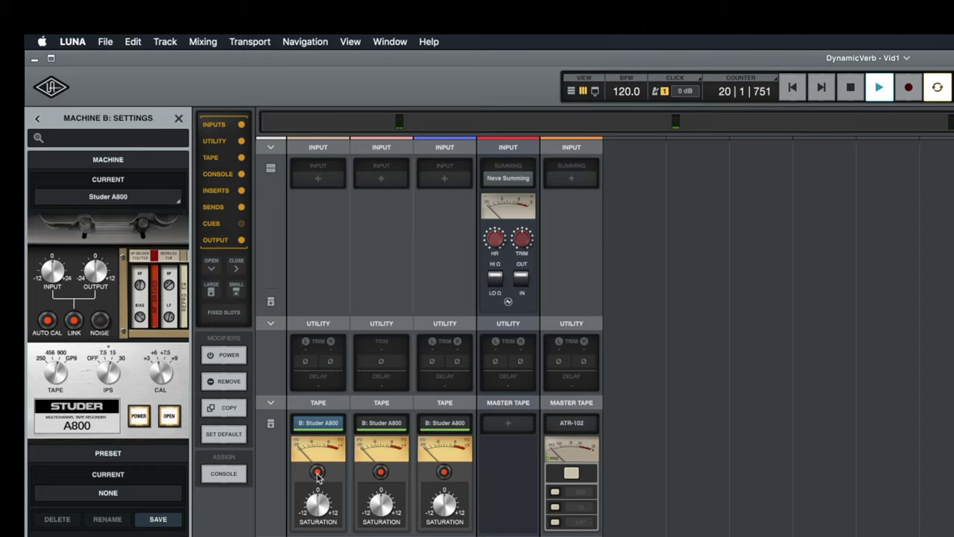
pyautogui.click(178, 118)
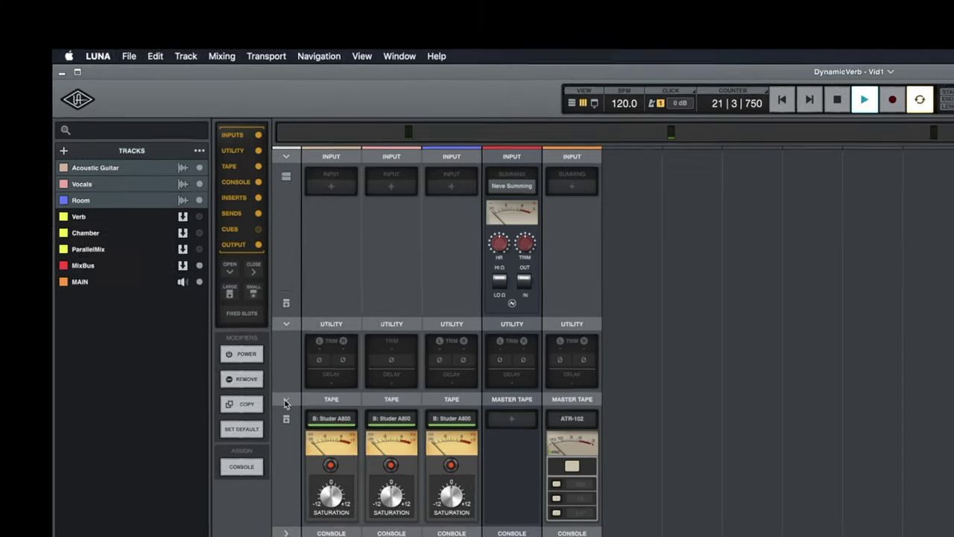
# Collapse the Tape section, stop playback and expand the Console section to examine the Vision channel strips on the audio tracks
pyautogui.click(271, 402)
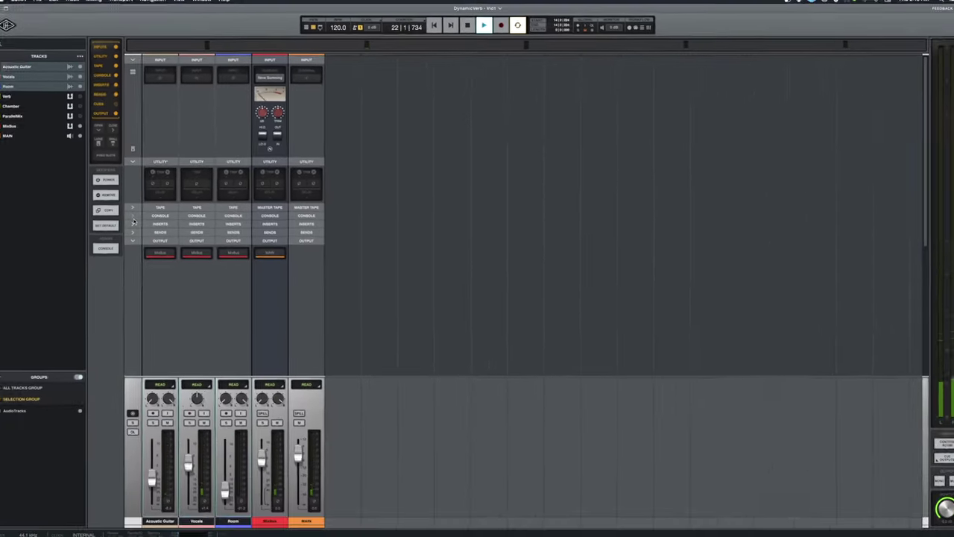
pyautogui.click(140, 217)
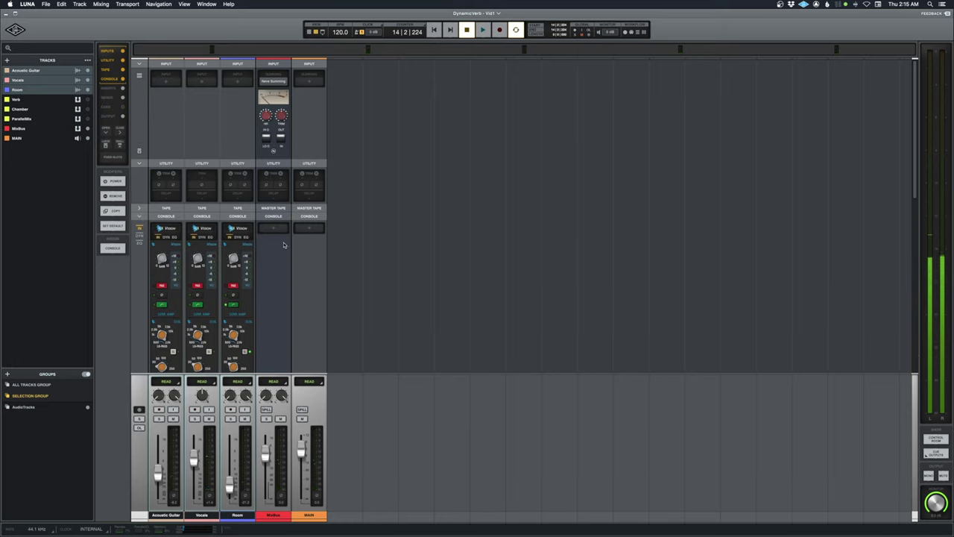
pyautogui.scroll(-2, 326, 256)
pyautogui.scroll(-2, 326, 257)
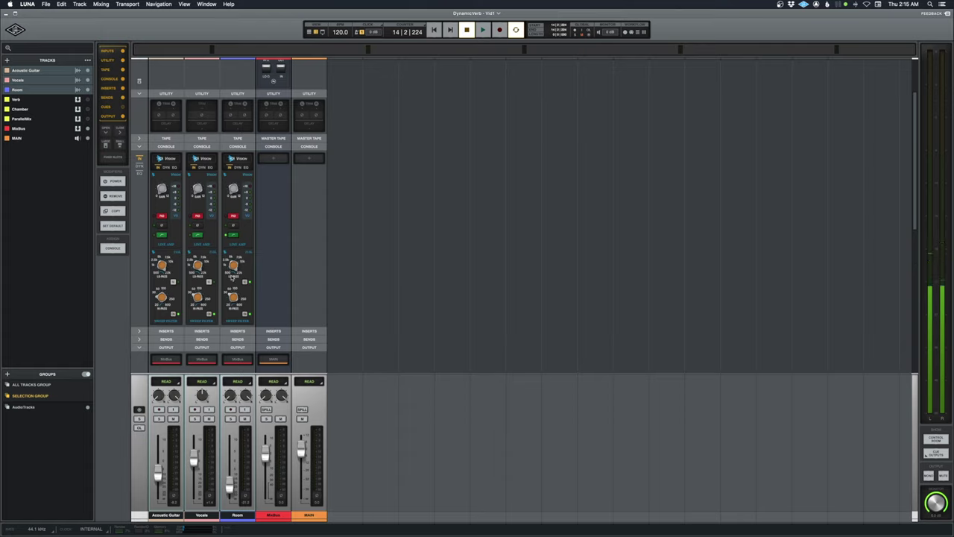
# Select the Acoustic Guitar channel and show the dynamics section of its Vision strip to examine the gate and compressor
pyautogui.click(273, 514)
pyautogui.click(167, 515)
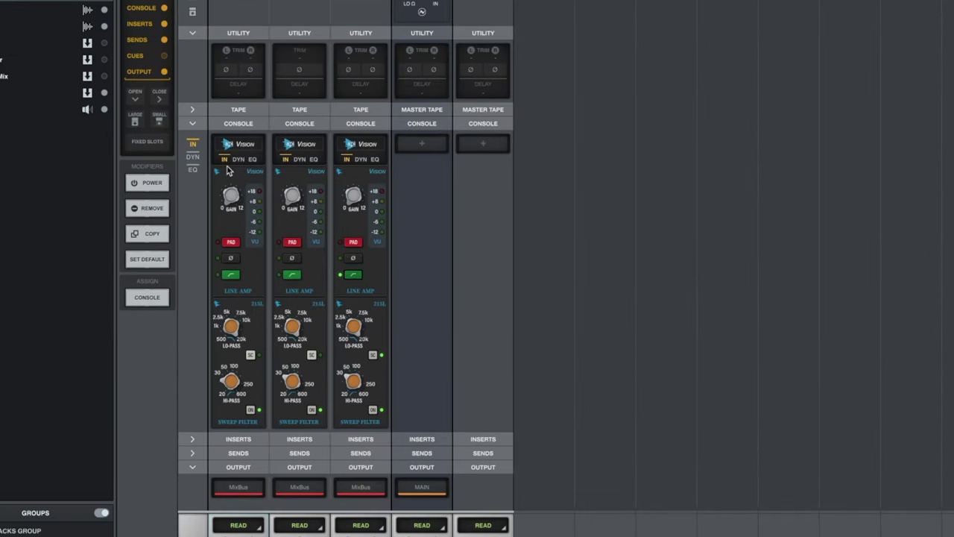
pyautogui.moveTo(164, 156)
pyautogui.click(238, 159)
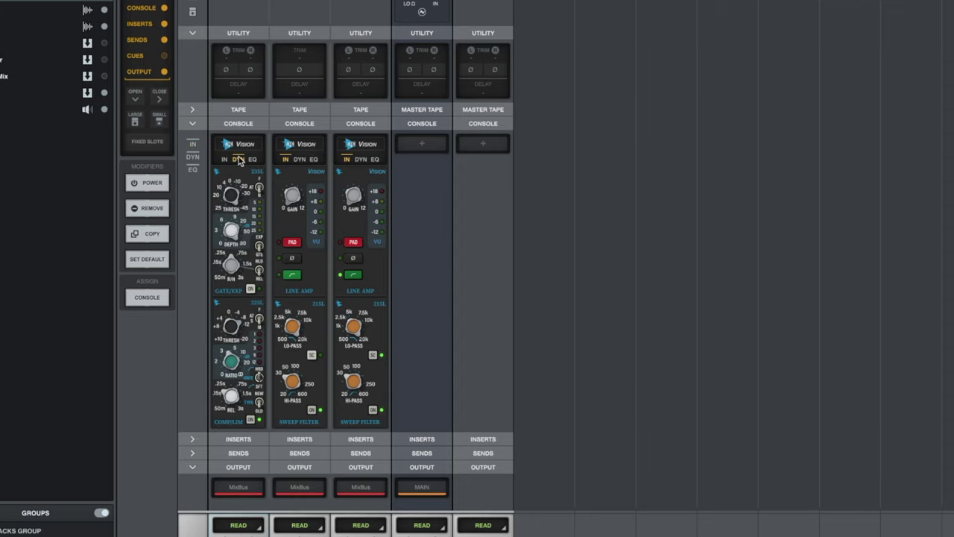
pyautogui.scroll(-1, 483, 280)
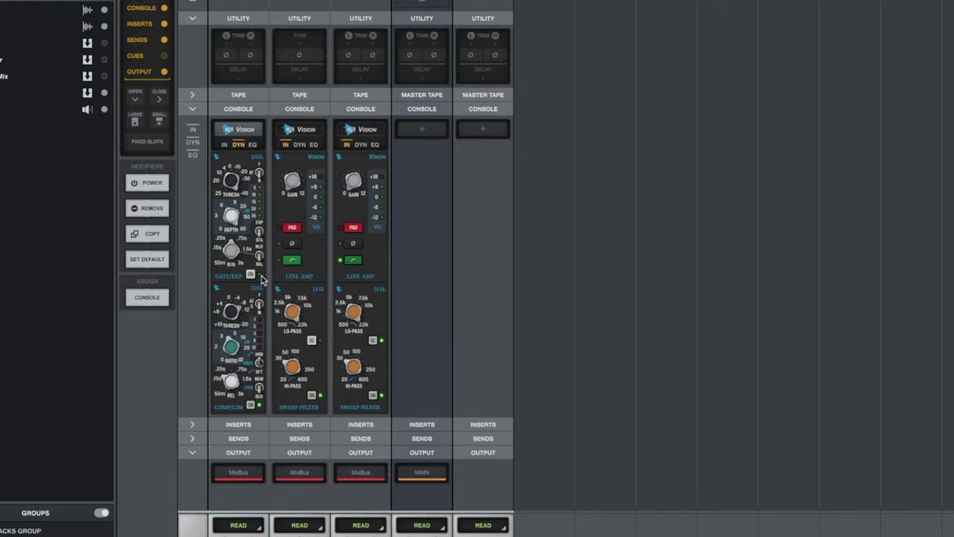
# Place the playhead at the start of C1 and toggle the Acoustic Guitar's Vision compressor off and on to compare its effect
pyautogui.press('super+equal')
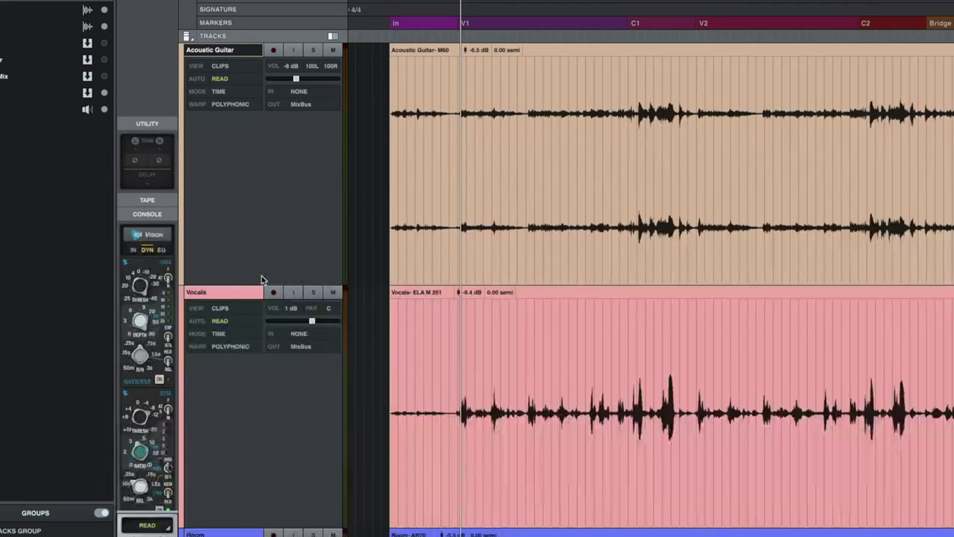
pyautogui.click(635, 94)
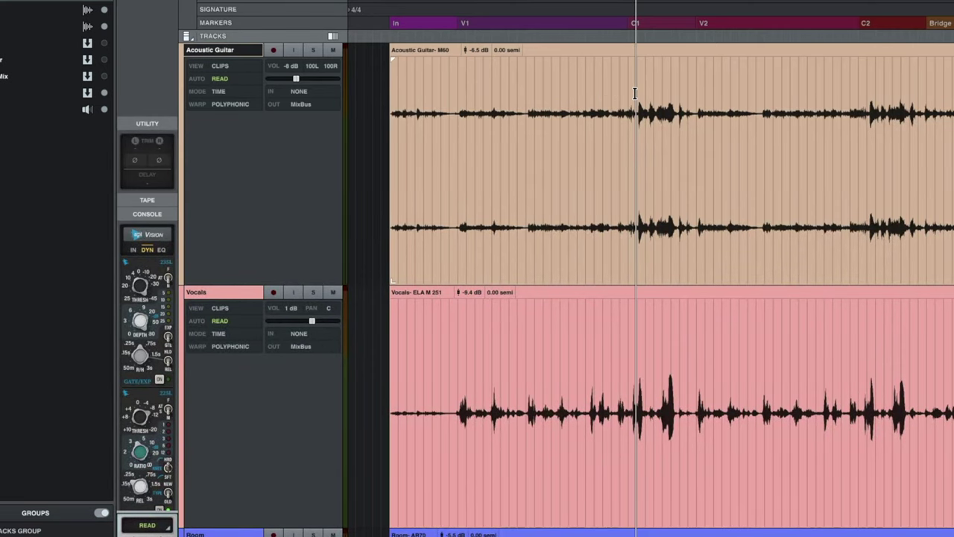
pyautogui.press('super+equal')
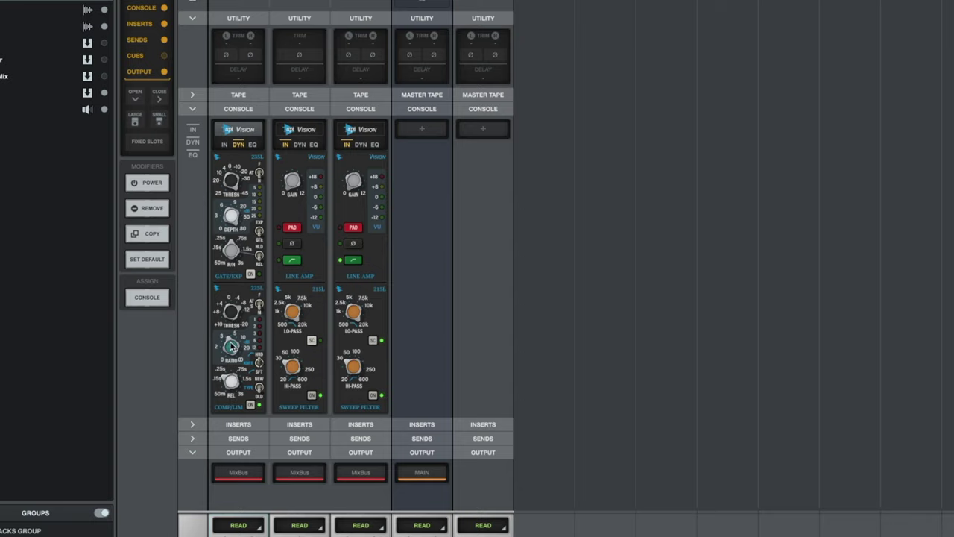
pyautogui.moveTo(231, 345); pyautogui.dragTo(233, 357)
pyautogui.click(252, 405)
pyautogui.click(250, 406)
pyautogui.click(250, 406)
# Examine the EQ, input and dynamics sections of the Acoustic Guitar's Vision strip, leaving the EQ section shown
pyautogui.click(252, 144)
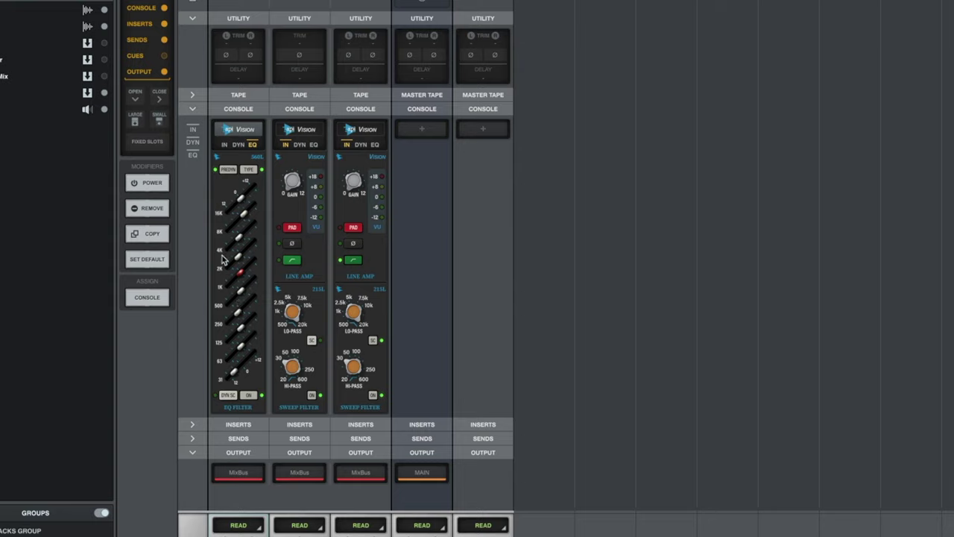
pyautogui.click(225, 144)
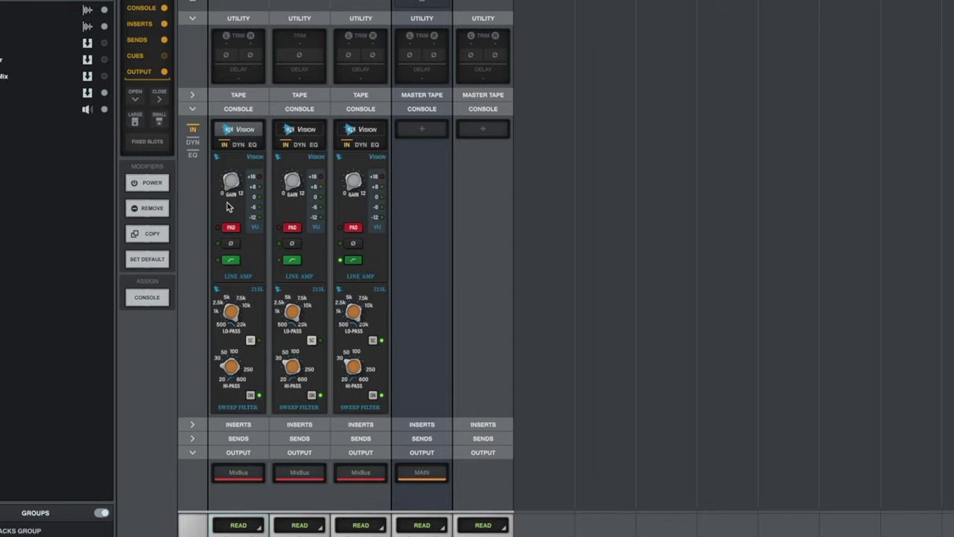
pyautogui.click(238, 145)
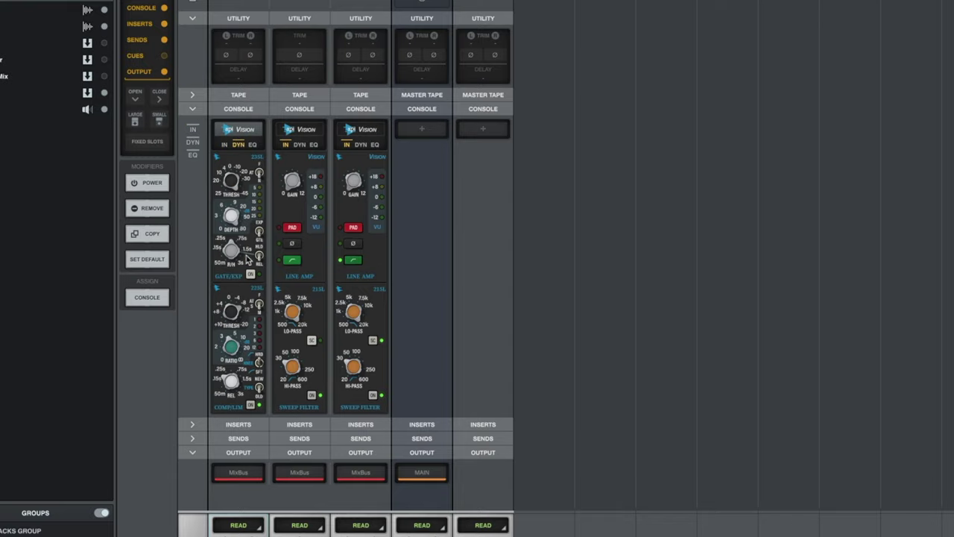
pyautogui.click(252, 145)
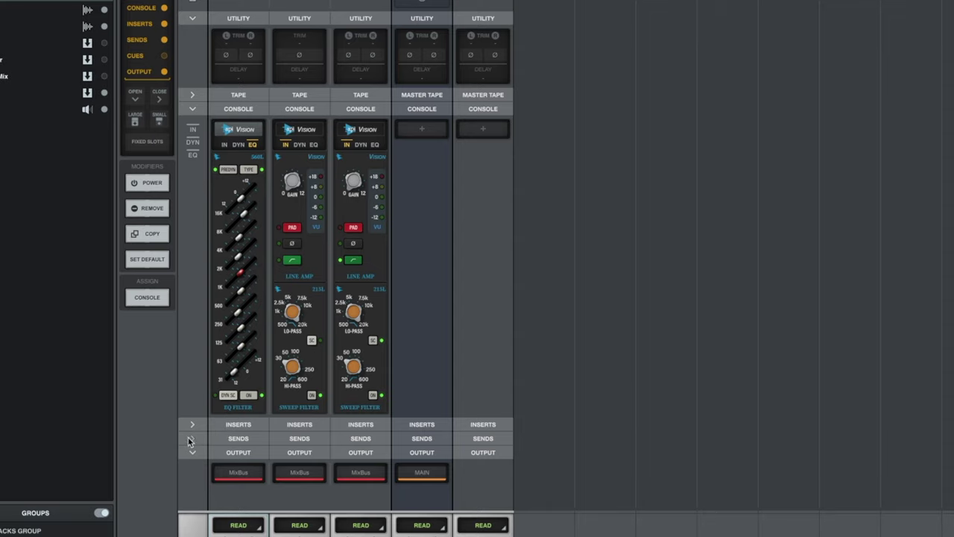
# Examine the dynamics and EQ sections of the Vocals' Vision strip, toggling the compressor and EQ to compare
pyautogui.click(299, 144)
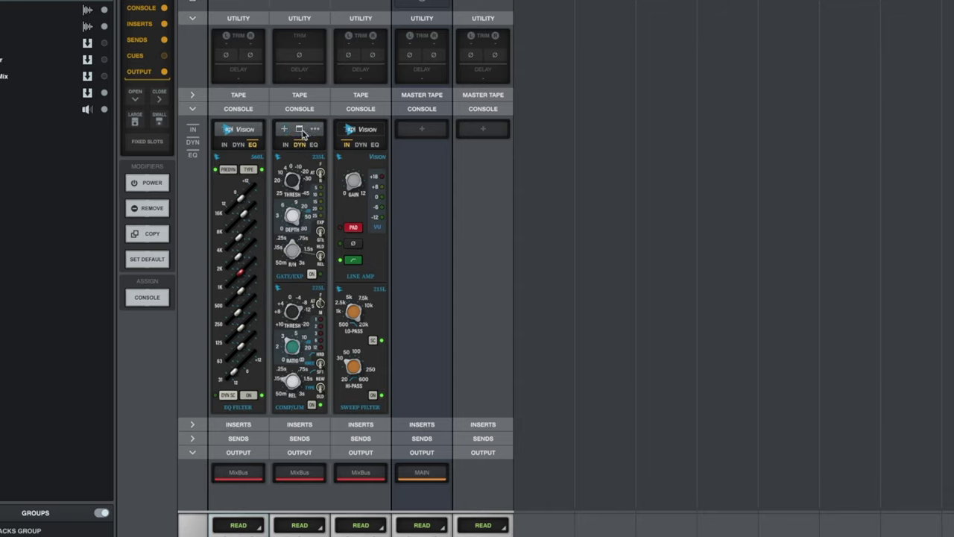
pyautogui.click(313, 145)
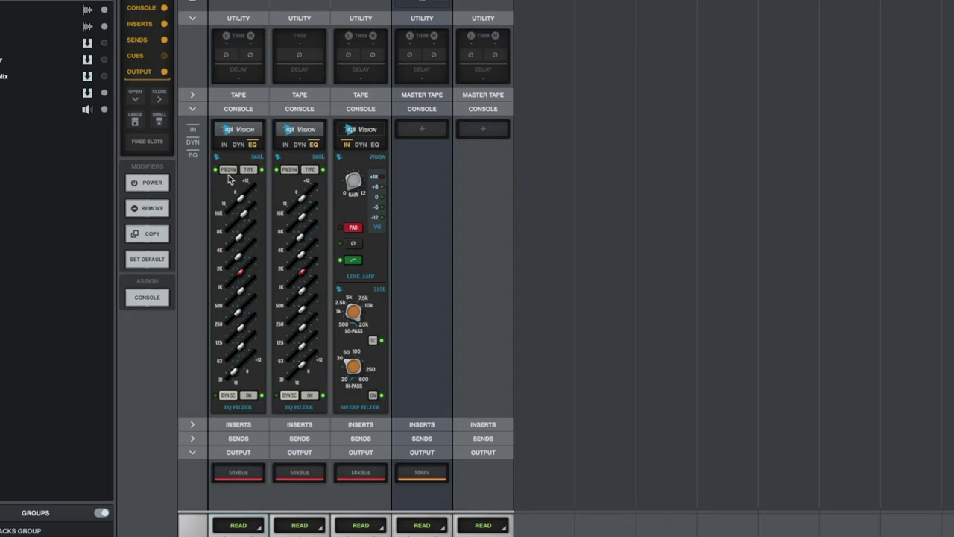
pyautogui.click(300, 146)
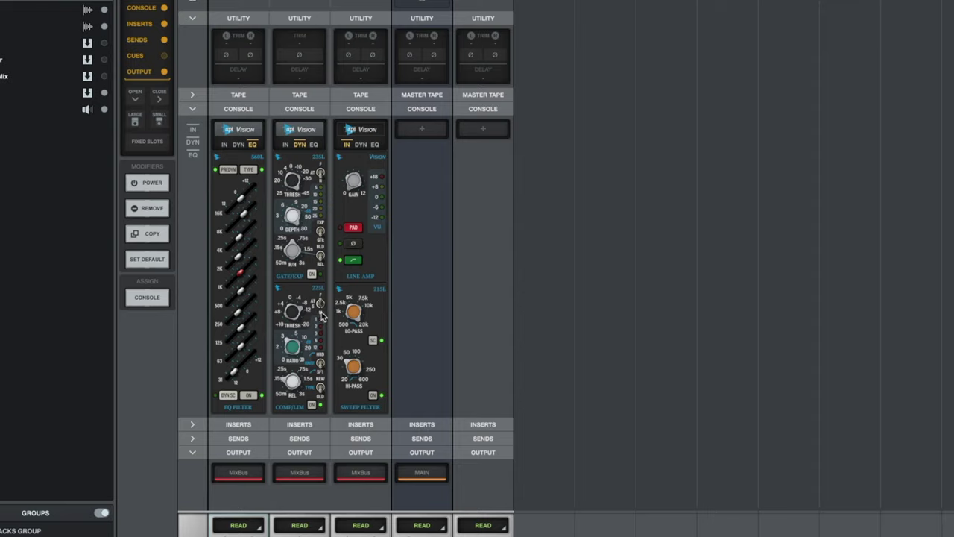
pyautogui.click(312, 407)
pyautogui.click(311, 406)
pyautogui.click(314, 144)
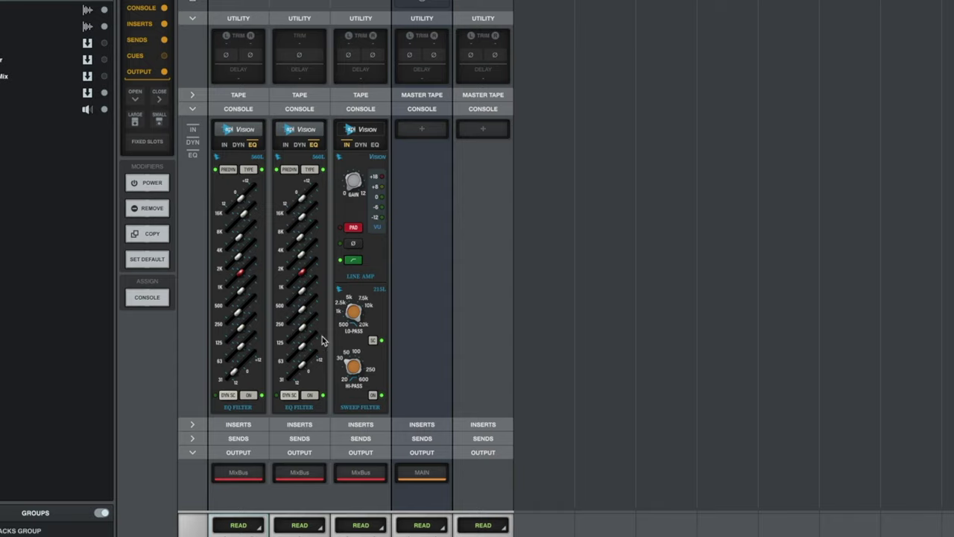
pyautogui.click(309, 397)
# Reposition the playhead on the Vocals track at C1 and examine the dynamics and EQ sections of the Room's Vision strip
pyautogui.press('super+equal')
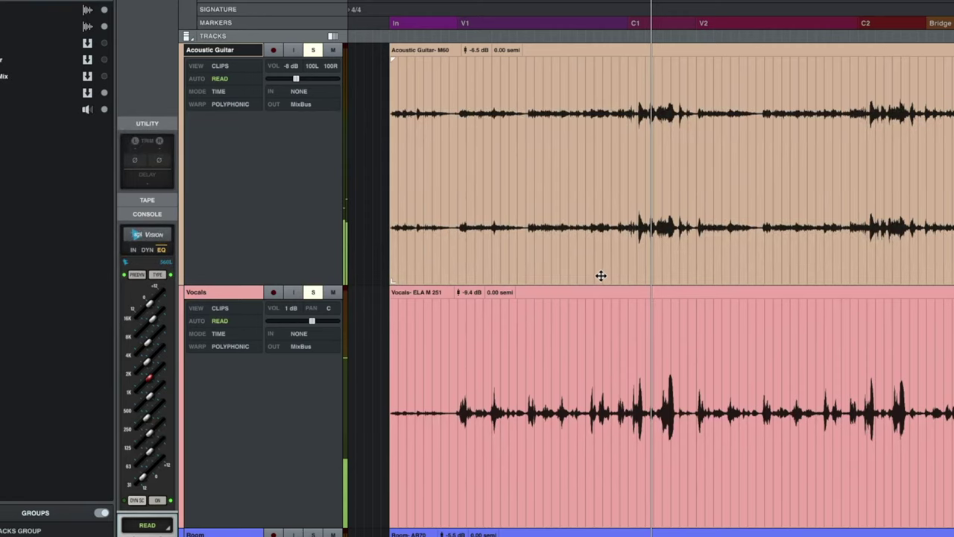
pyautogui.click(694, 366)
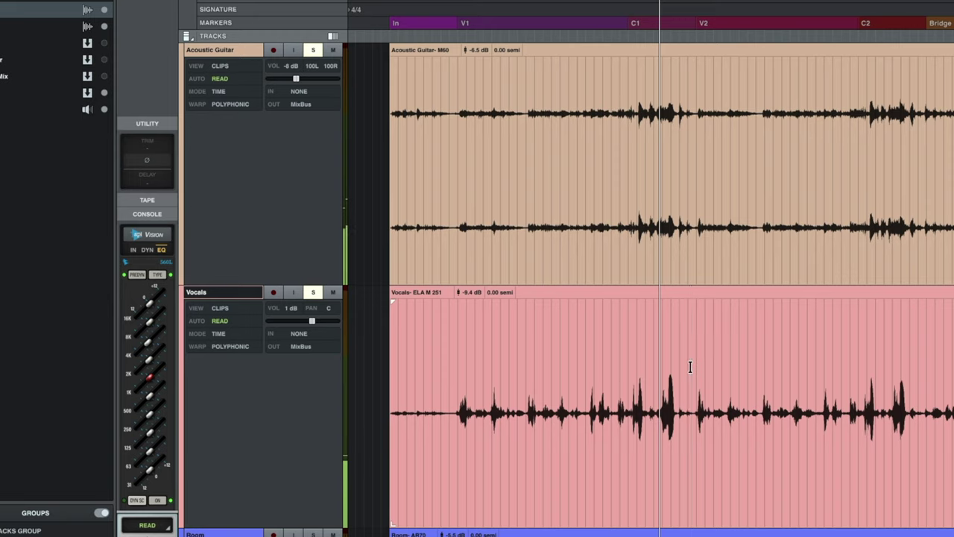
pyautogui.press('super+equal')
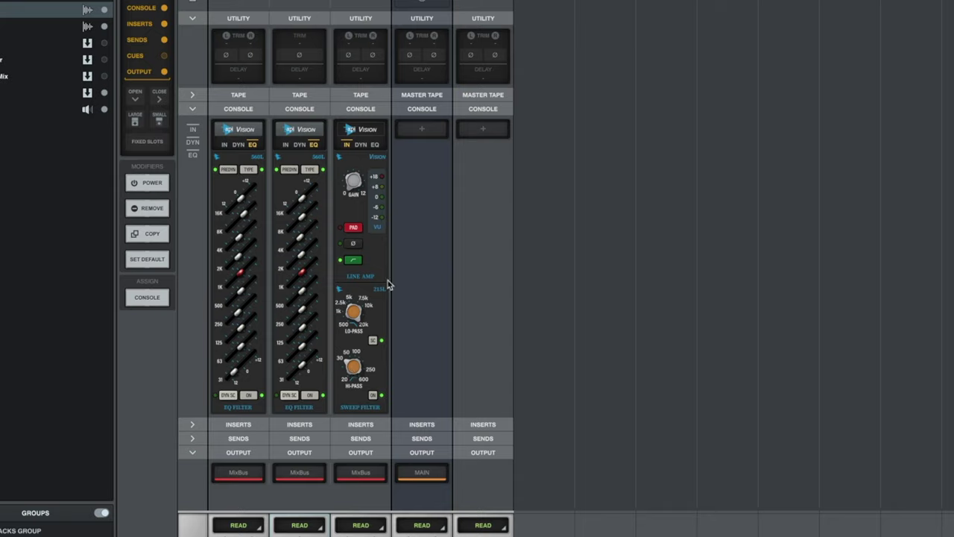
pyautogui.click(361, 145)
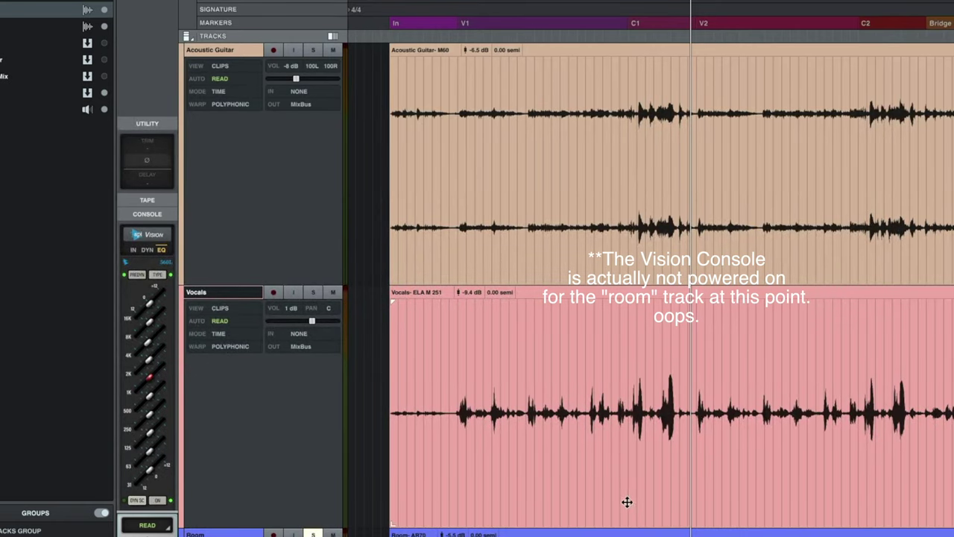
pyautogui.click(635, 377)
pyautogui.press('F3')
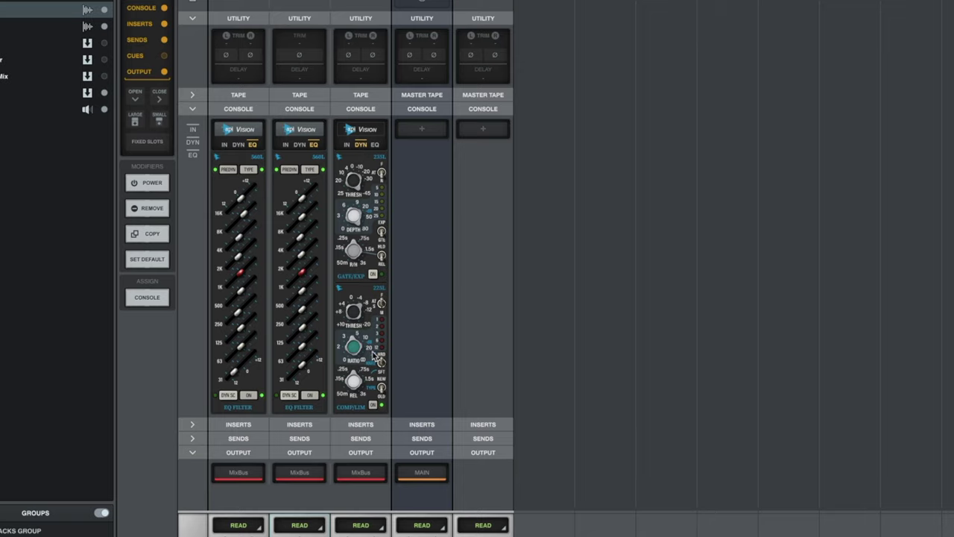
pyautogui.click(374, 145)
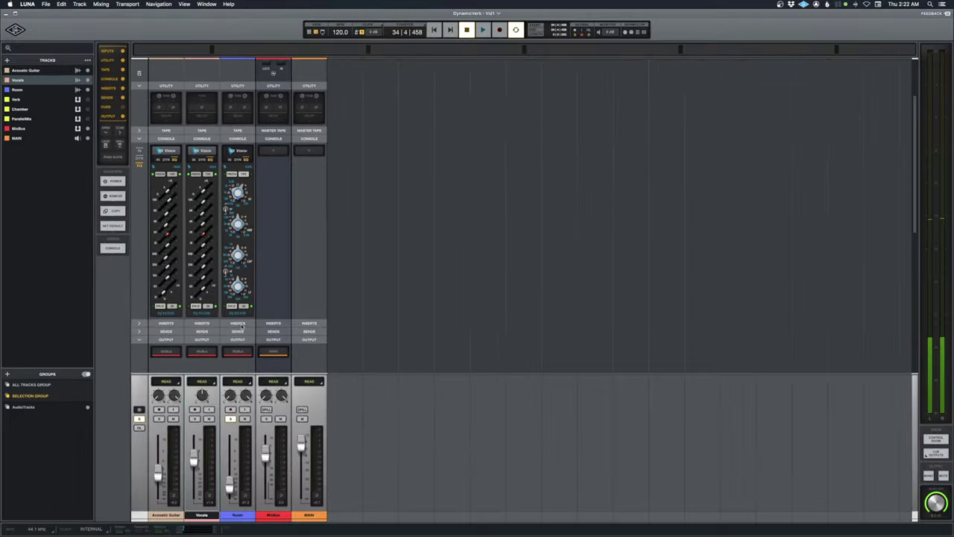
# Expand the Inserts section with large plug-in thumbnails and remove the VU Meter inserts from the three audio tracks
pyautogui.click(139, 149)
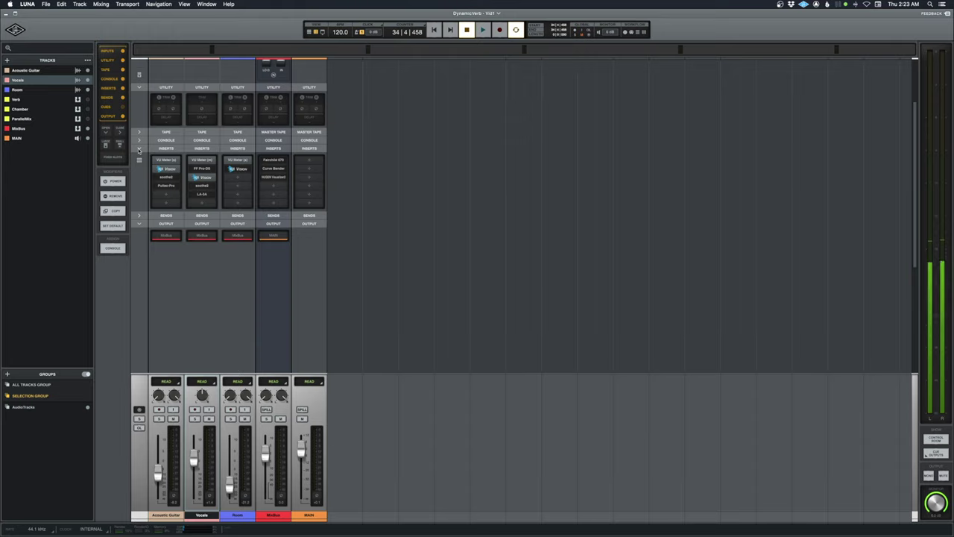
pyautogui.click(139, 159)
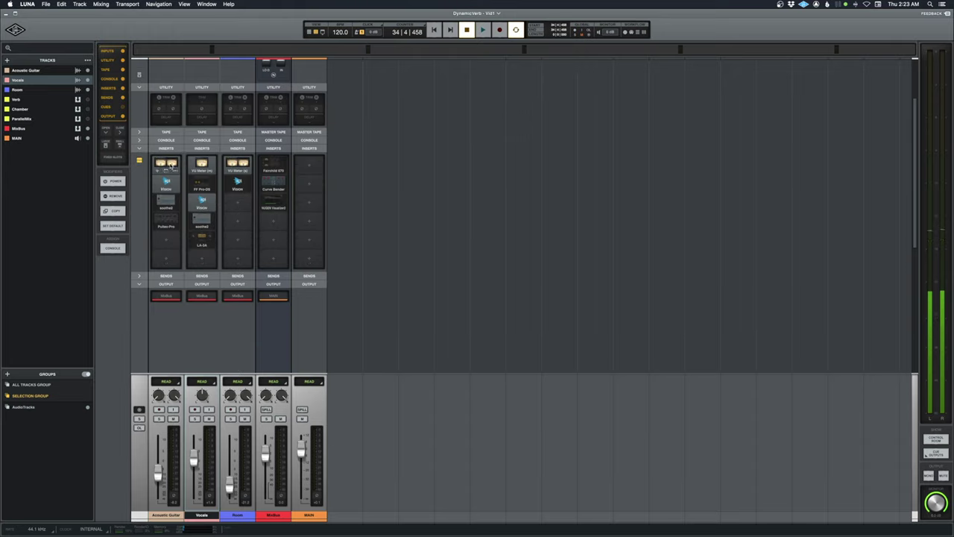
pyautogui.click(120, 195)
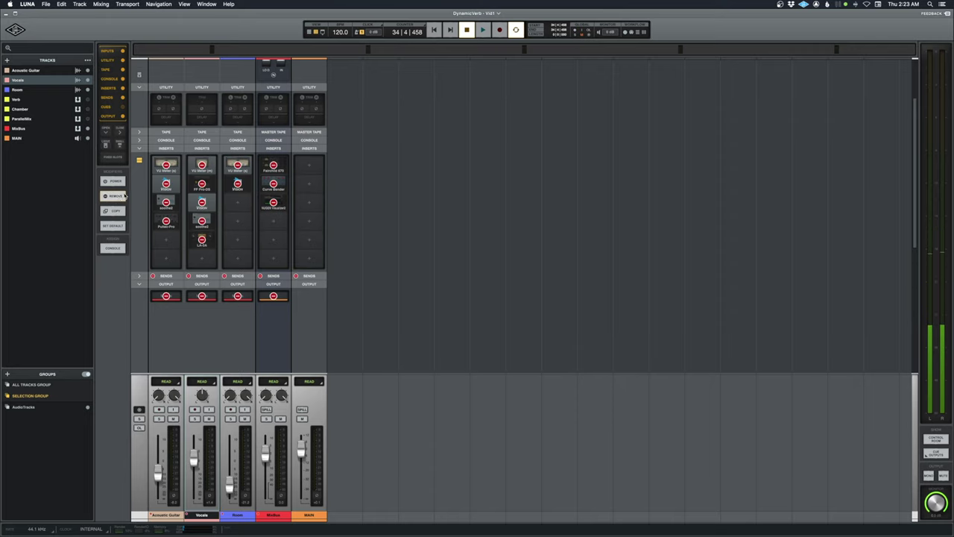
pyautogui.click(115, 196)
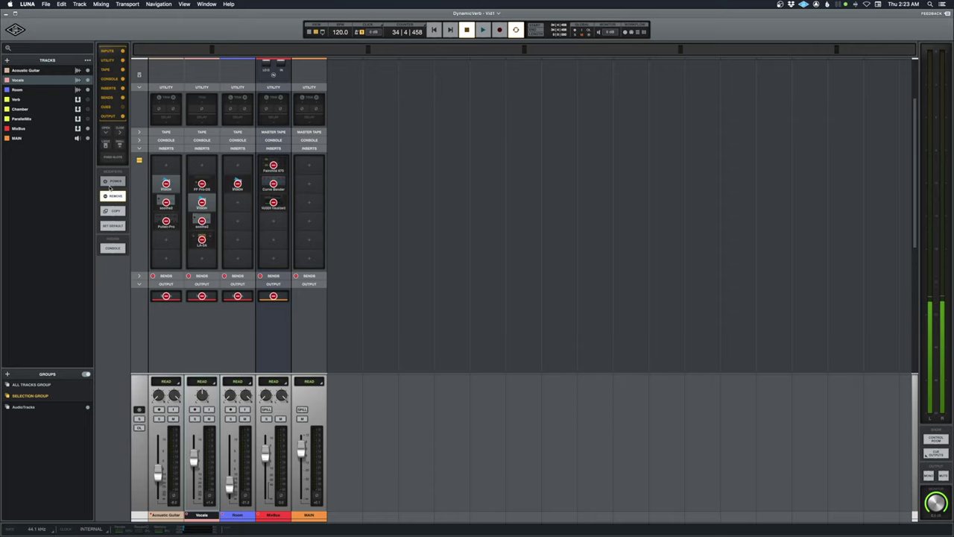
pyautogui.click(112, 194)
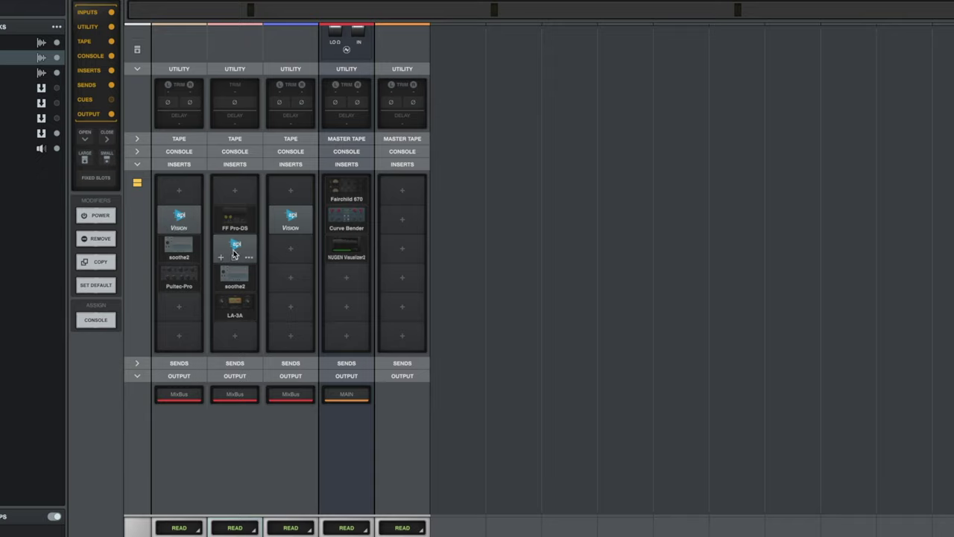
# Open the Vocals' FF Pro-DS de-esser, enable it and play the song to hear it working
pyautogui.click(235, 218)
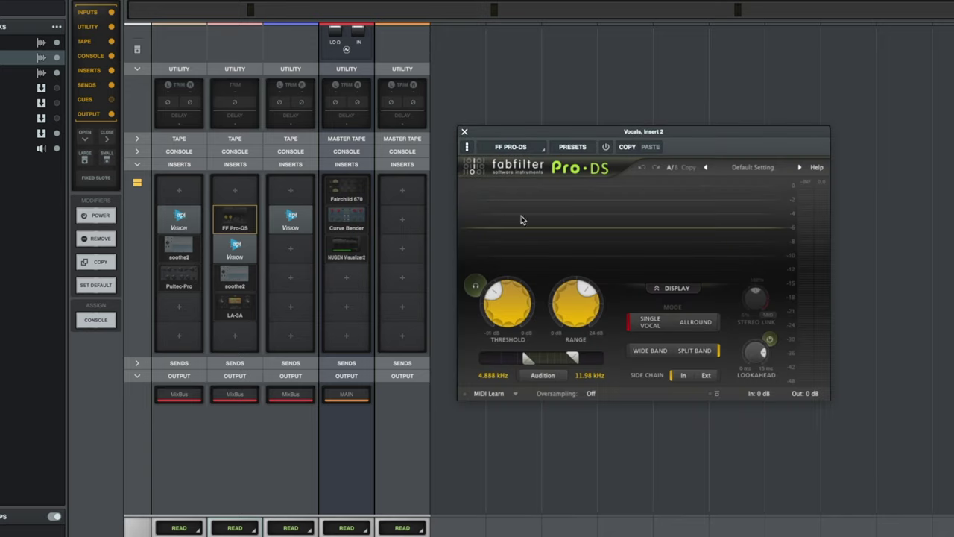
pyautogui.click(605, 148)
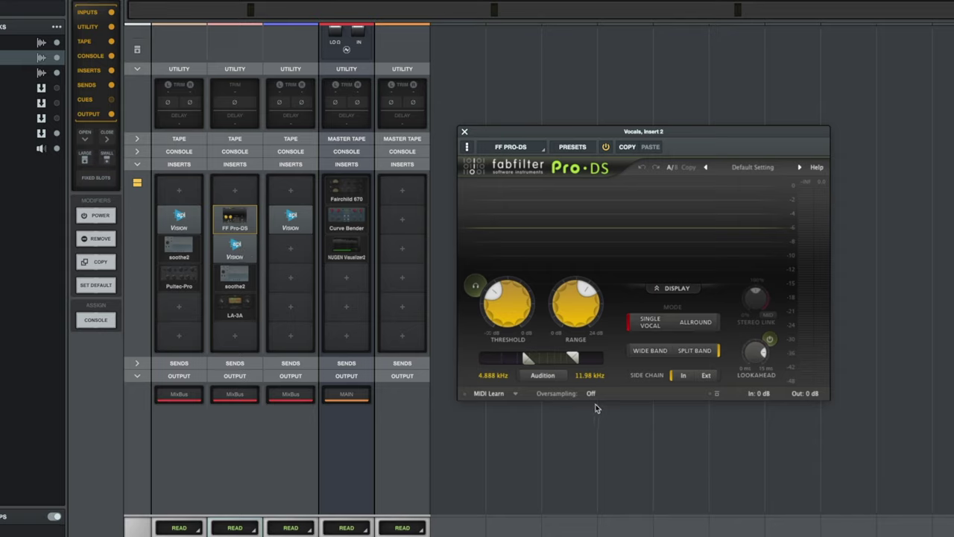
pyautogui.press('space')
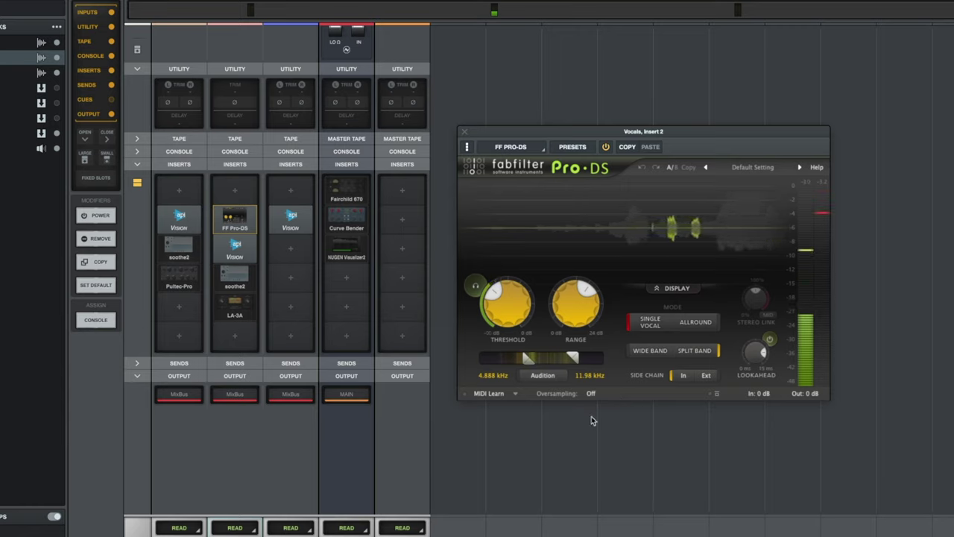
# Bypass and re-enable the Vocals' FF Pro-DS to compare it during playback, and close its settings
pyautogui.click(606, 147)
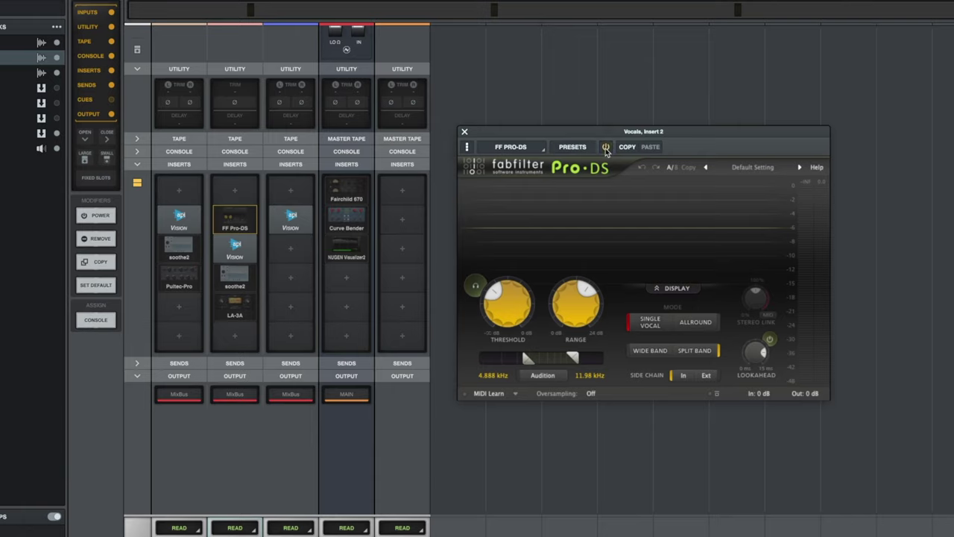
pyautogui.click(605, 147)
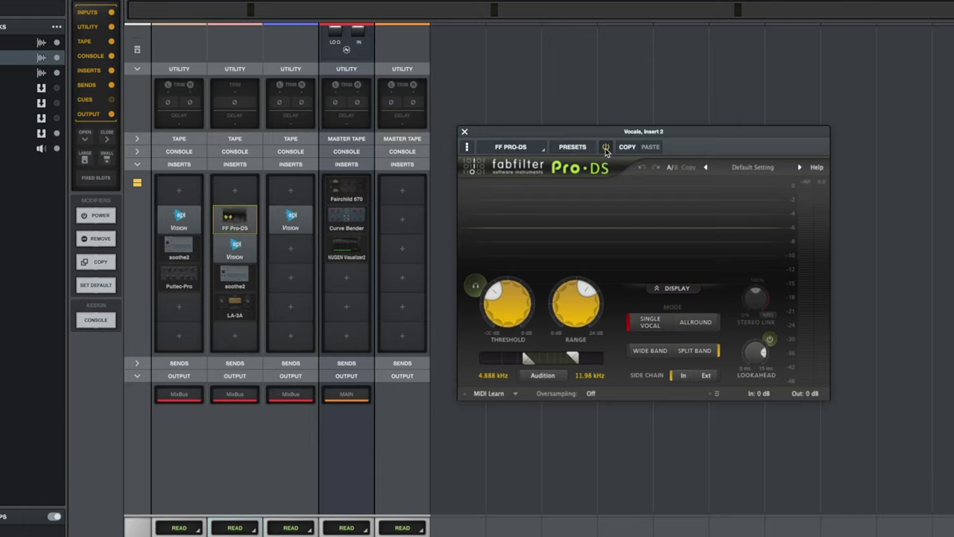
pyautogui.press('space')
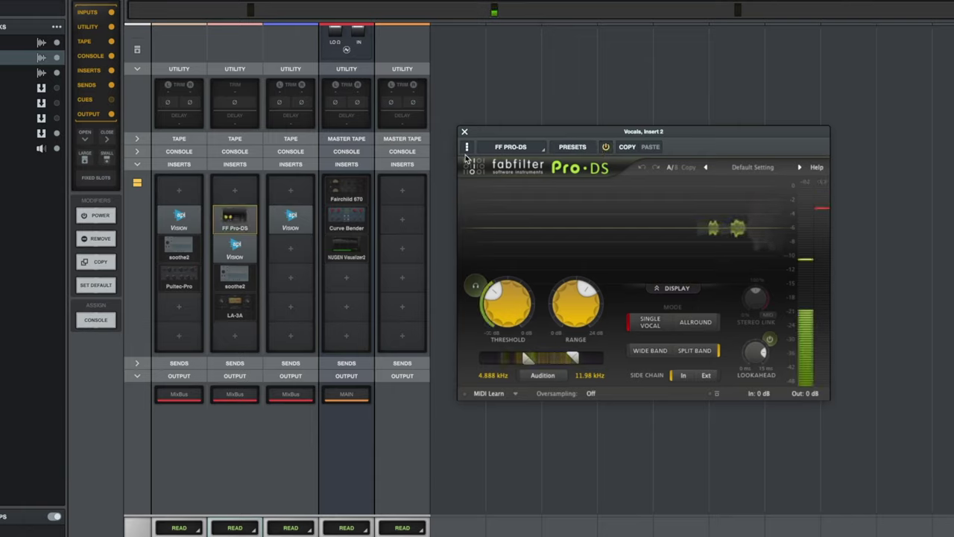
pyautogui.press('super+w')
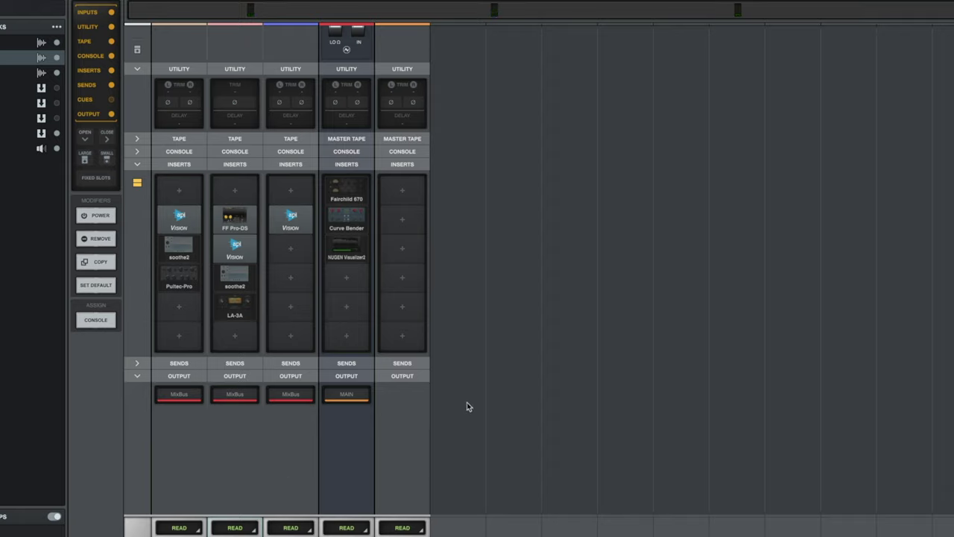
# Switch the MixBus's Neve Summing to IN and play a passage of the mix to hear it
pyautogui.scroll(3, 445, 370)
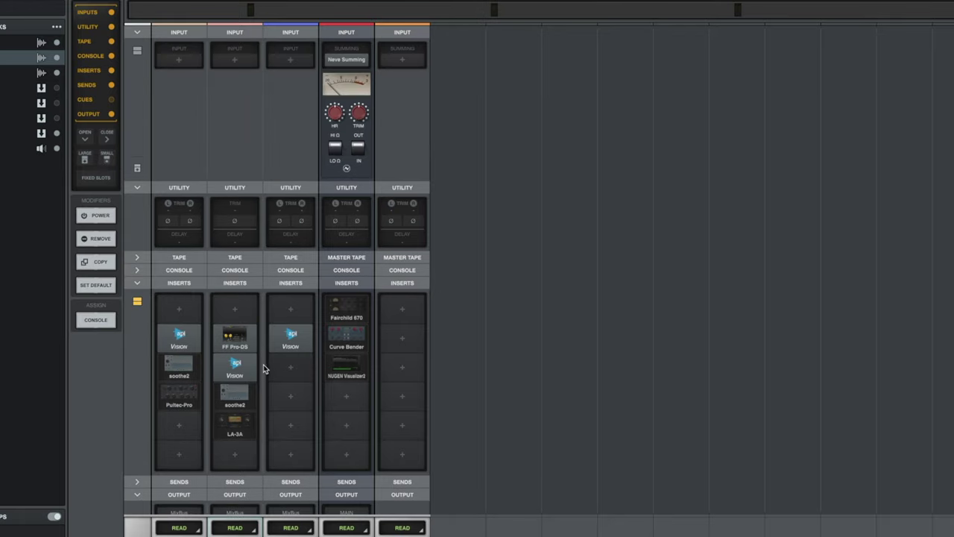
pyautogui.scroll(-4, 265, 368)
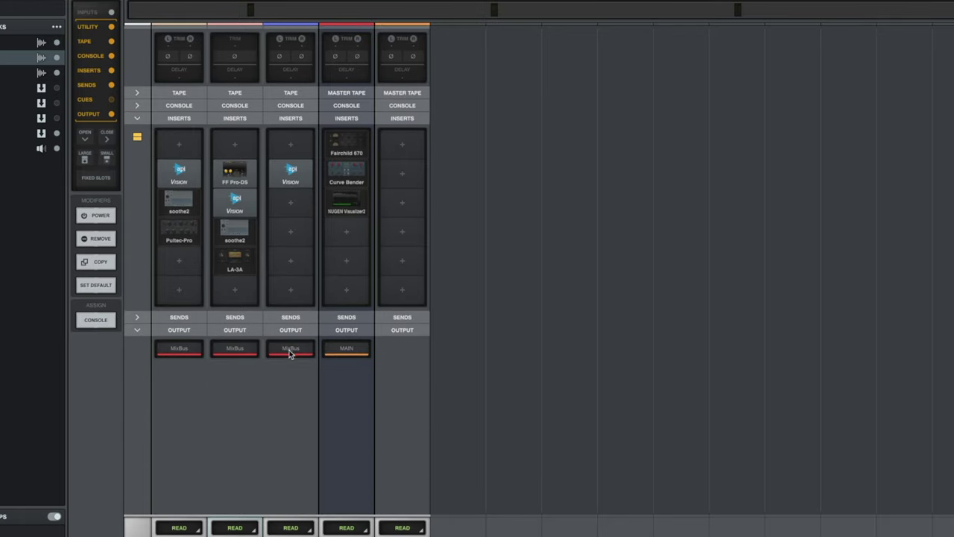
pyautogui.scroll(4, 368, 418)
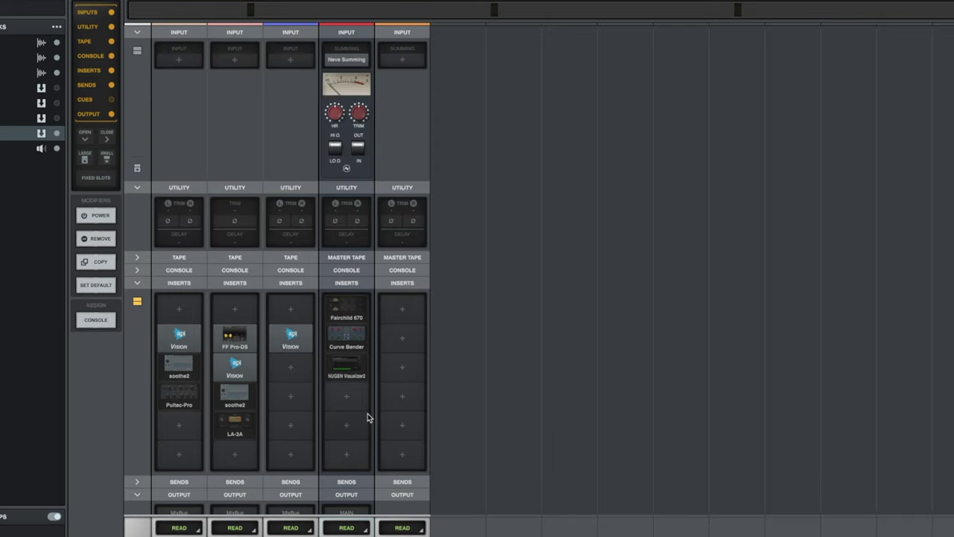
pyautogui.click(358, 148)
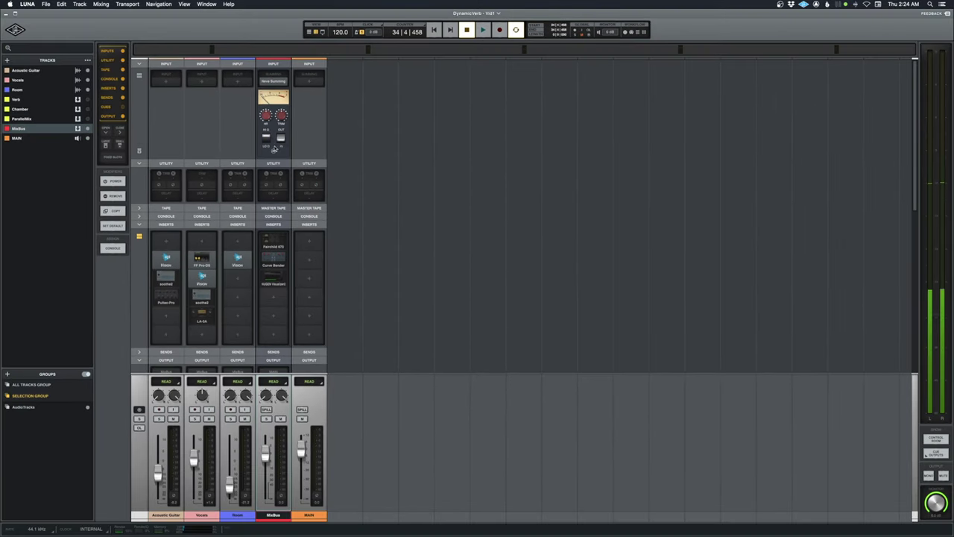
pyautogui.press('space')
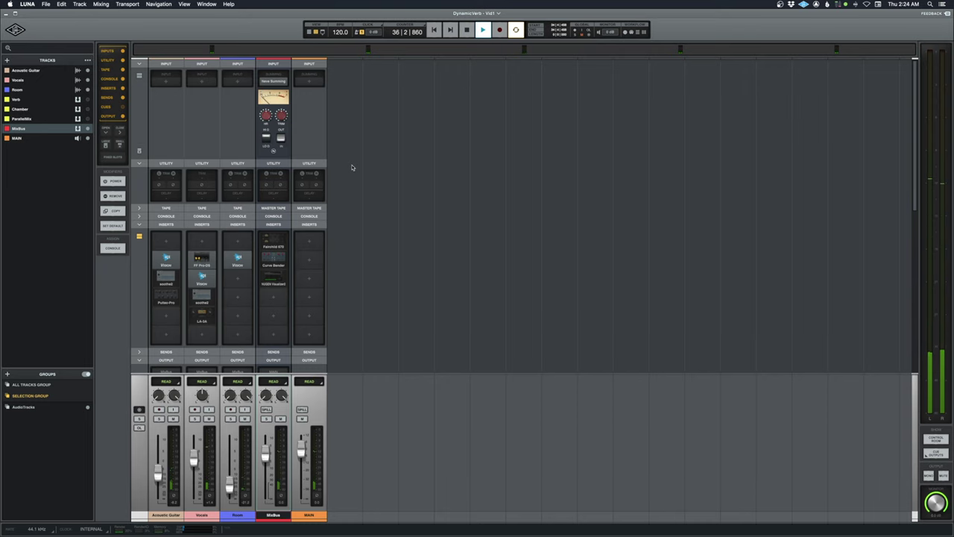
pyautogui.press('space')
# Open the MixBus's Fairchild 670, enable it and play a passage of the mix to hear it
pyautogui.click(272, 246)
pyautogui.moveTo(523, 118); pyautogui.dragTo(439, 129)
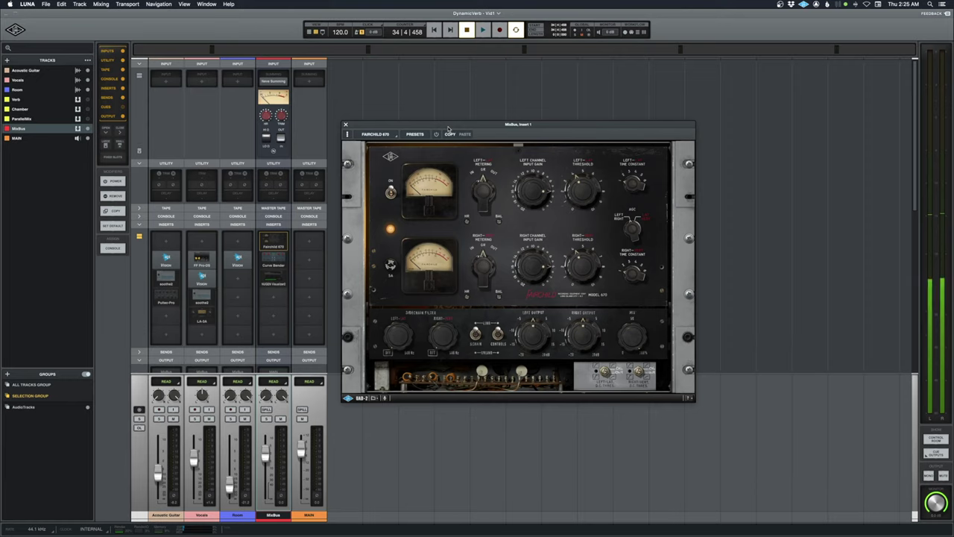
pyautogui.click(436, 135)
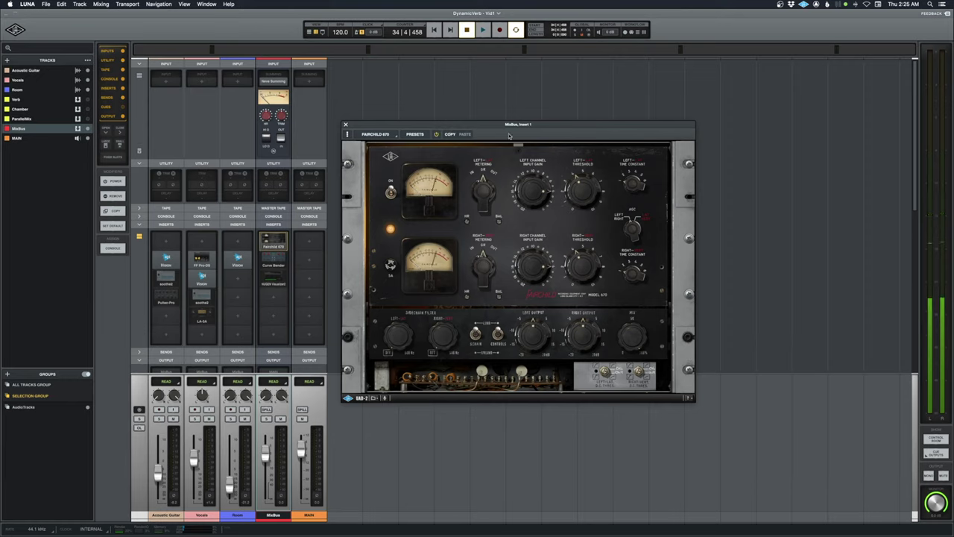
pyautogui.press('space')
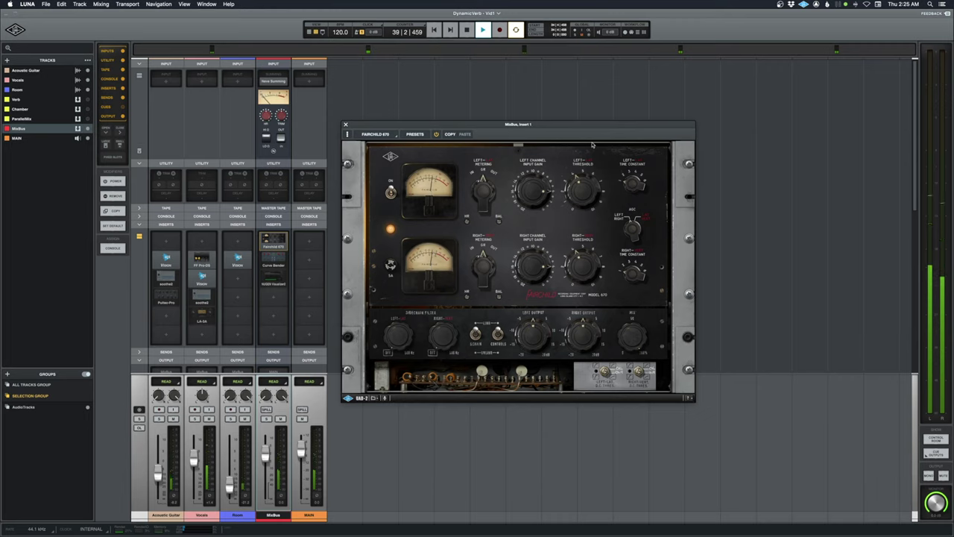
pyautogui.press('space')
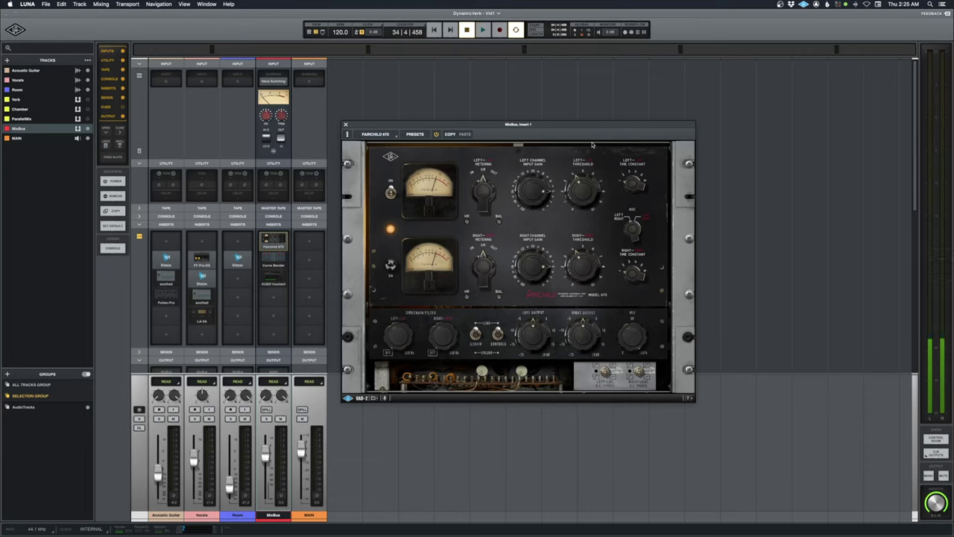
# Review the console strips in the expanded Console section, collapse it again and close the Fairchild 670 settings
pyautogui.click(140, 217)
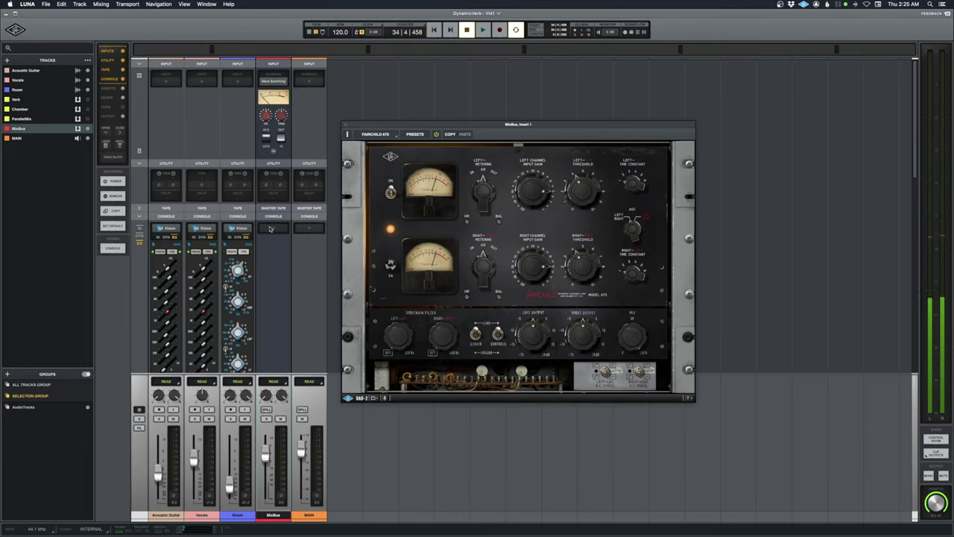
pyautogui.click(345, 126)
pyautogui.click(305, 216)
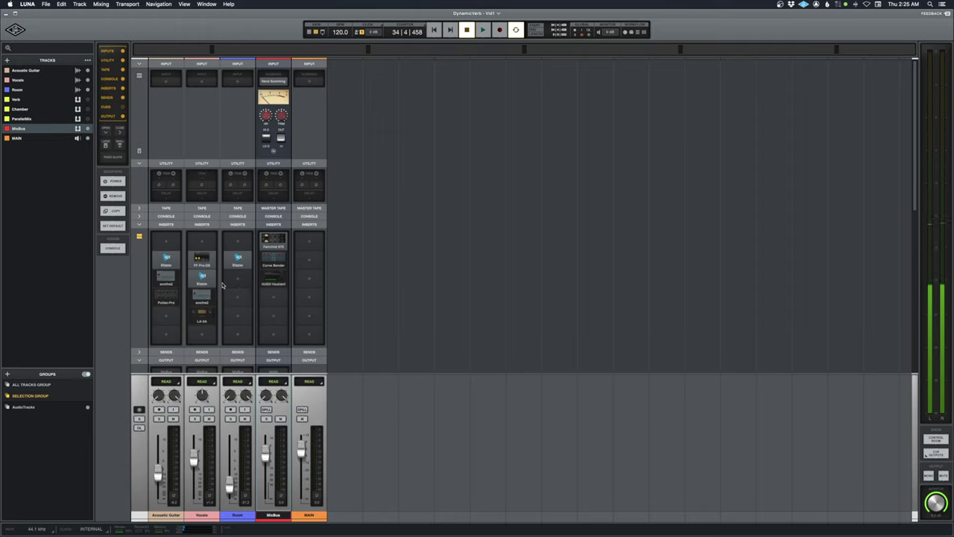
# Open and enable soothe2 on the Acoustic Guitar, and switch from the mixer to the timeline
pyautogui.click(169, 281)
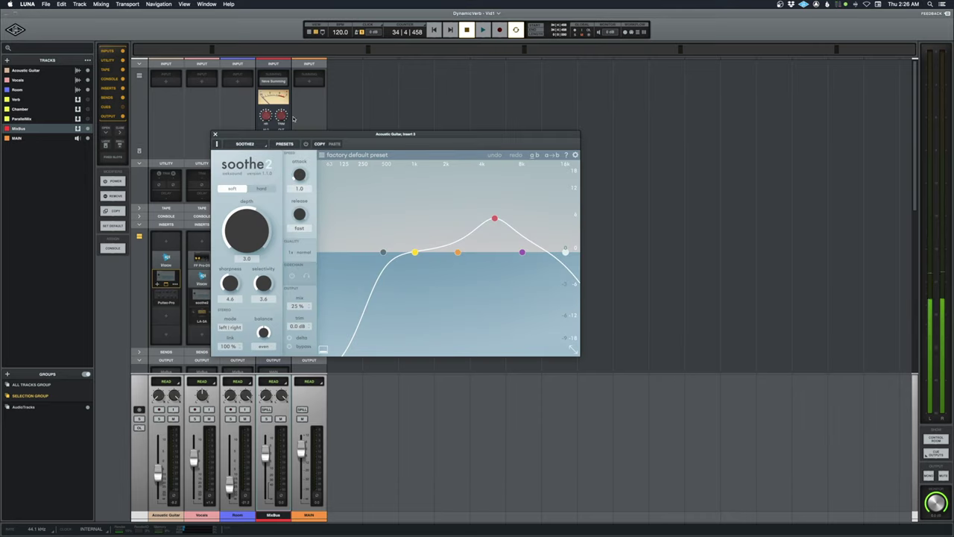
pyautogui.moveTo(372, 137); pyautogui.dragTo(510, 132)
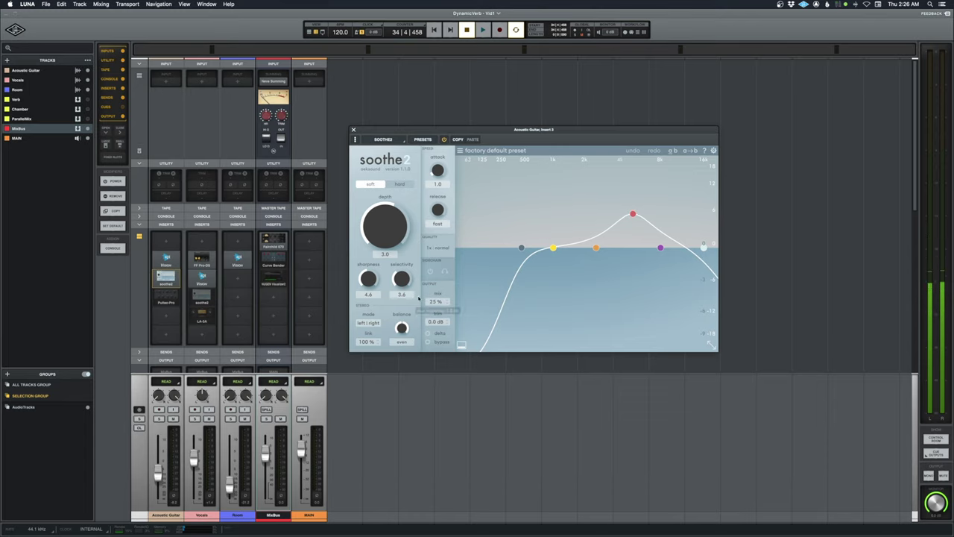
pyautogui.press('super+equal')
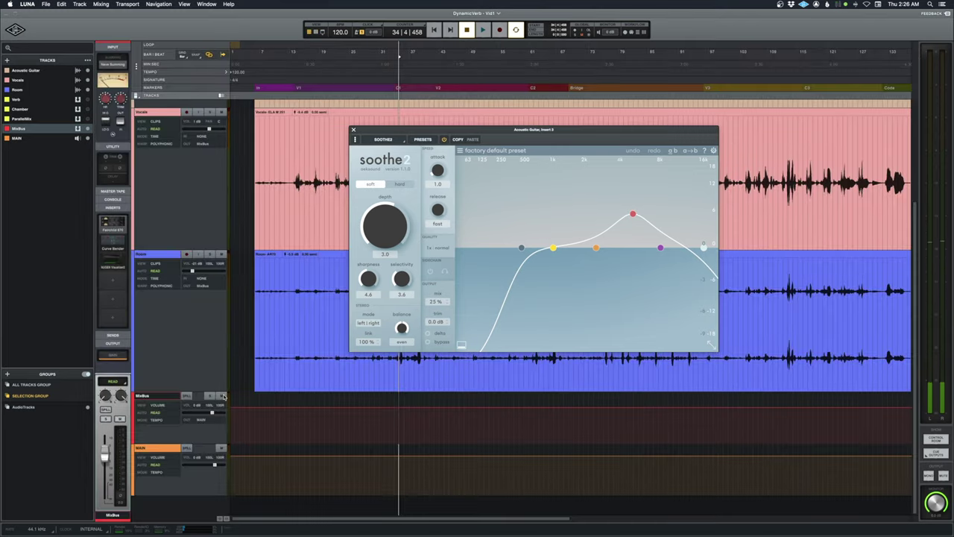
# Solo the Acoustic Guitar and play it from bar 79 in the bridge to hear soothe2 working
pyautogui.moveTo(687, 134); pyautogui.dragTo(493, 152)
pyautogui.click(597, 153)
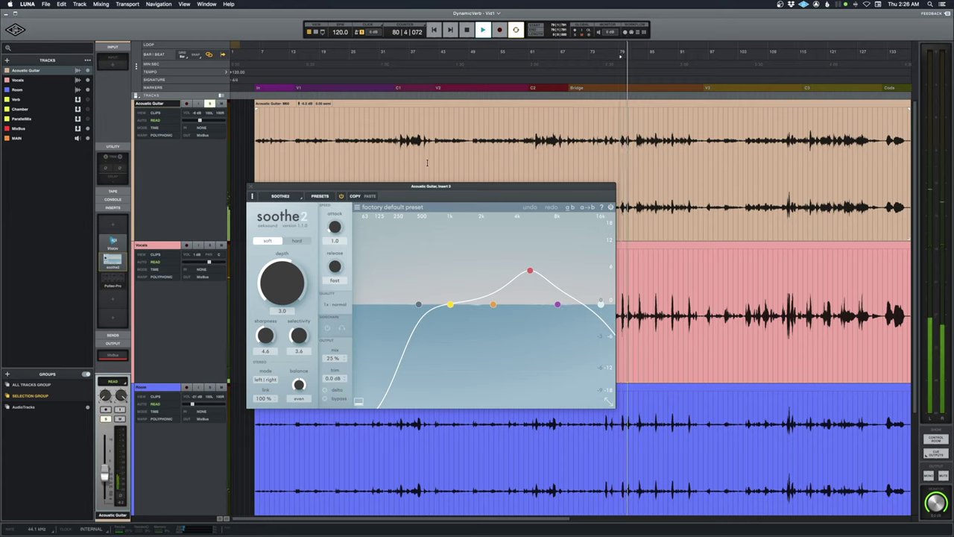
pyautogui.press('space')
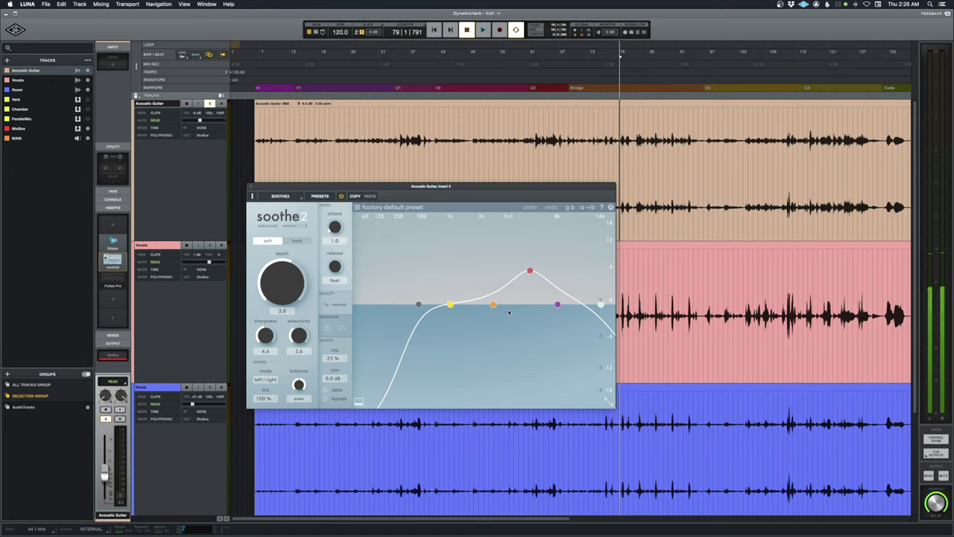
pyautogui.press('space')
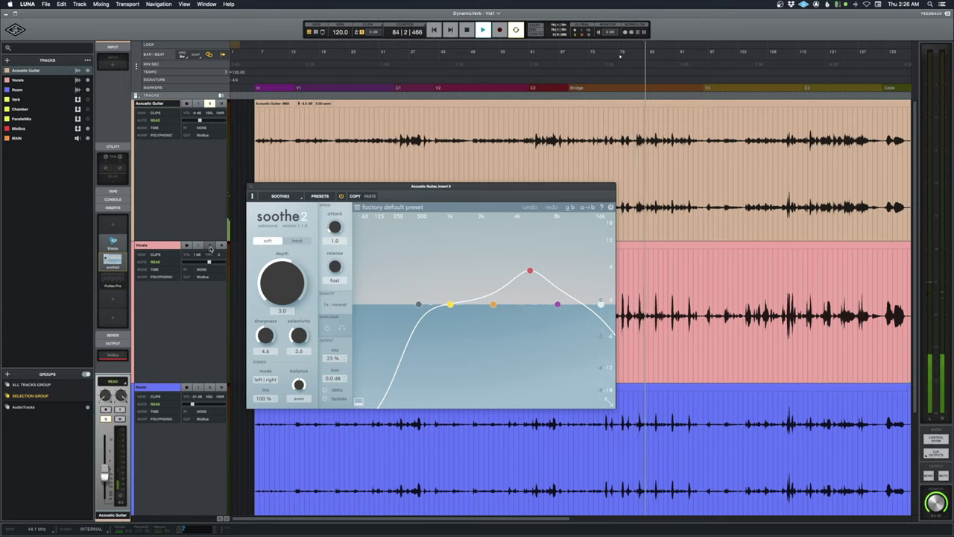
pyautogui.press('space')
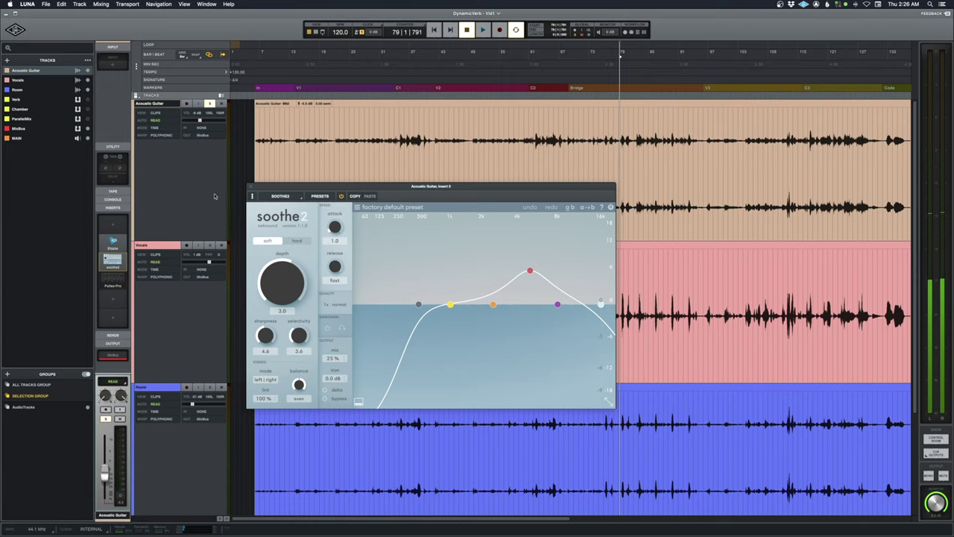
# Move the solo from the Acoustic Guitar to the Vocals and close the guitar's soothe2 settings
pyautogui.click(211, 104)
pyautogui.click(209, 244)
pyautogui.click(251, 187)
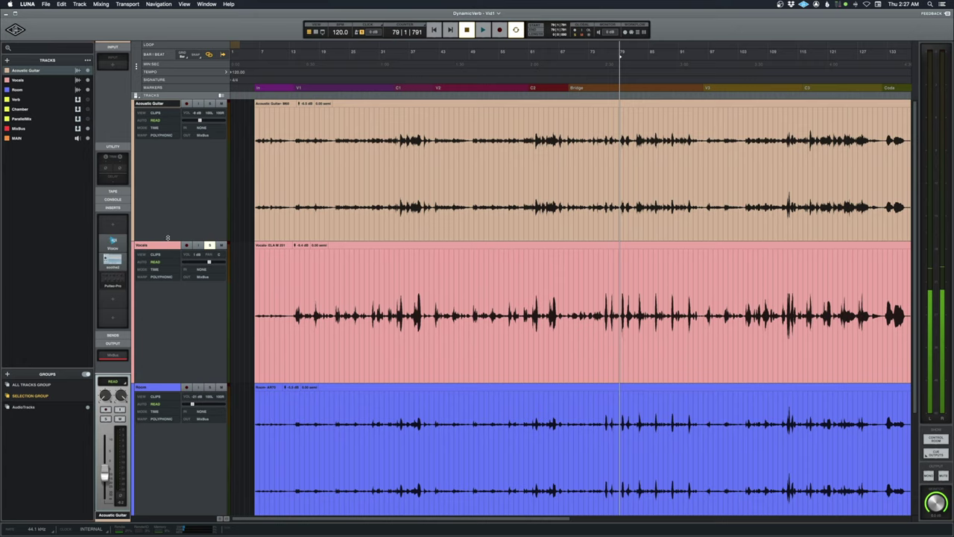
# Select the Vocals track, then open and enable its soothe2 insert
pyautogui.click(158, 246)
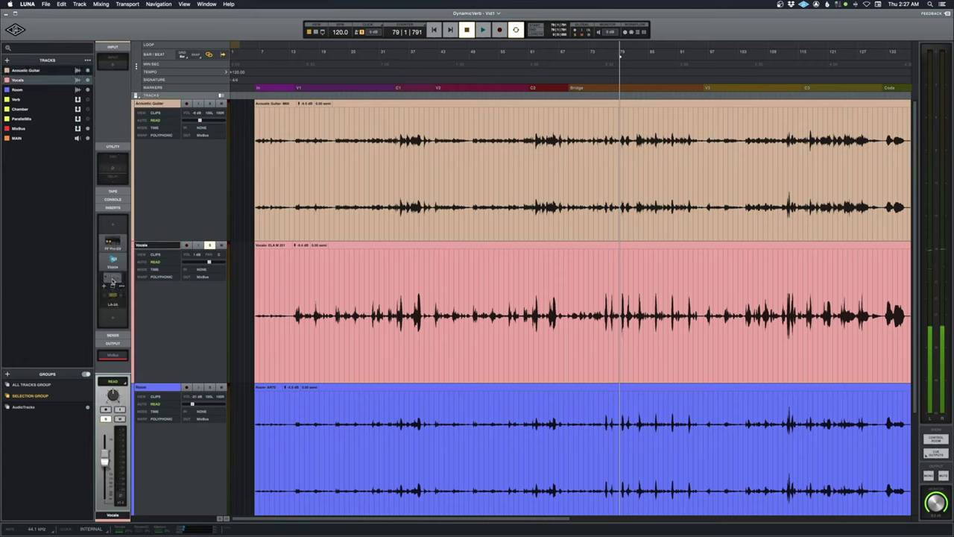
pyautogui.click(112, 284)
pyautogui.click(544, 211)
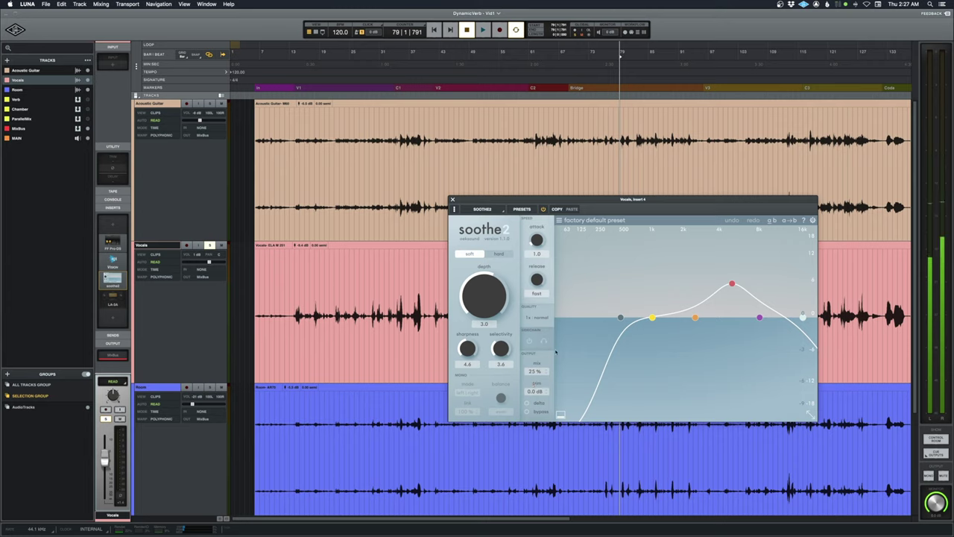
# Play the soloed Vocals from bar 79 to hear soothe2, close its settings and unsolo the track
pyautogui.press('space')
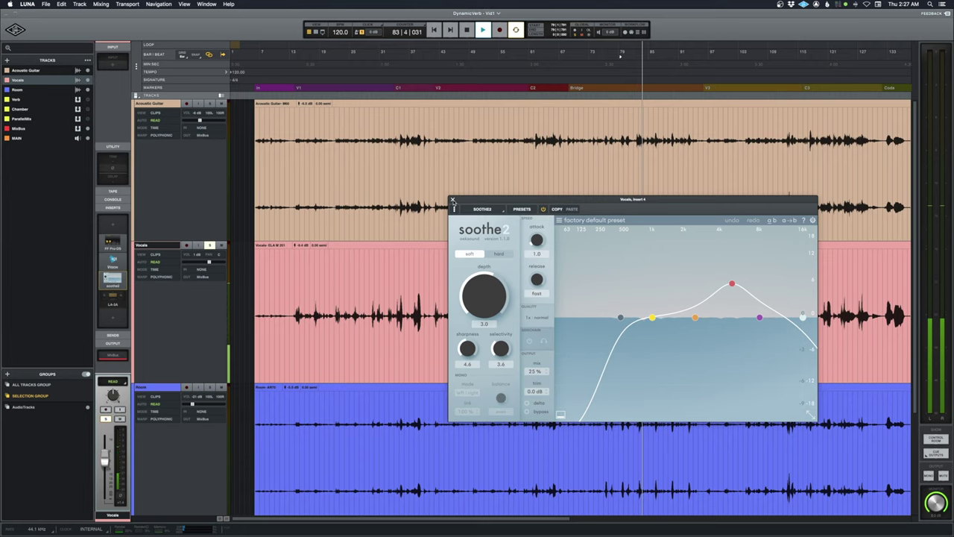
pyautogui.click(453, 202)
pyautogui.press('space')
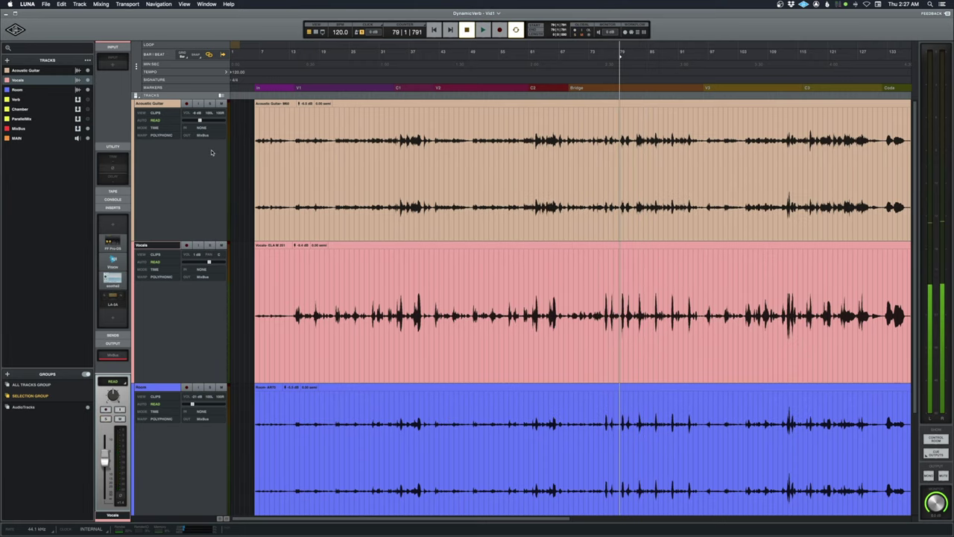
# Play the full mix from bar 79 while checking it in both the mixer and the timeline
pyautogui.press('super+equal')
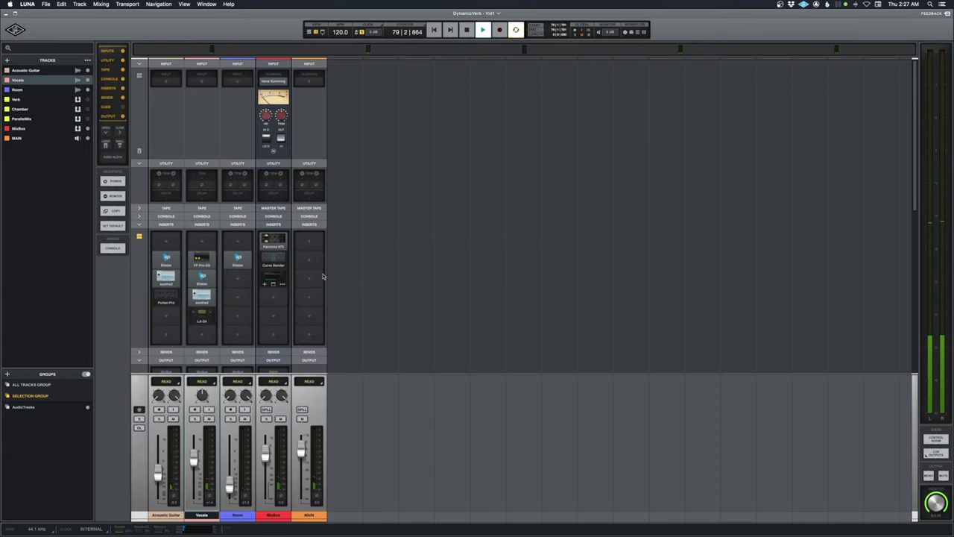
pyautogui.press('super+equal')
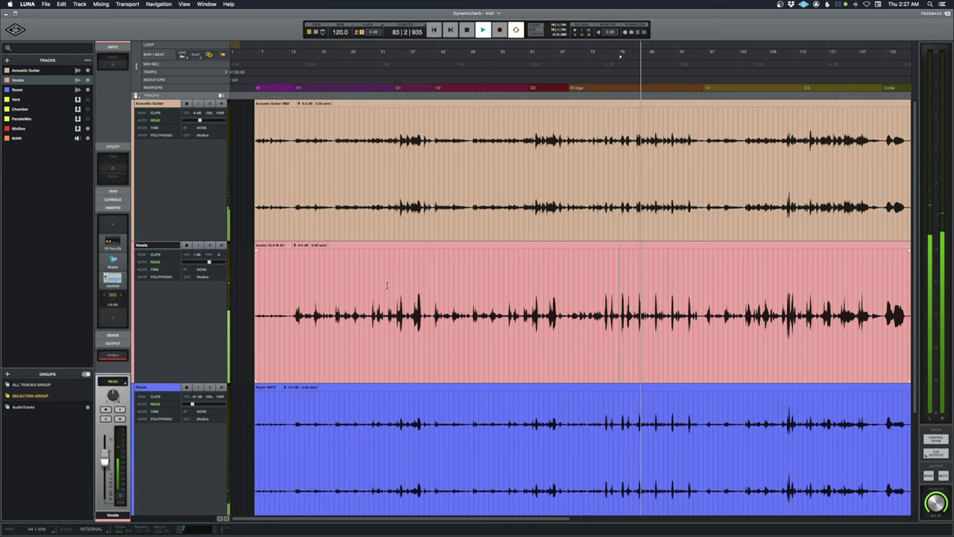
pyautogui.press('super+equal')
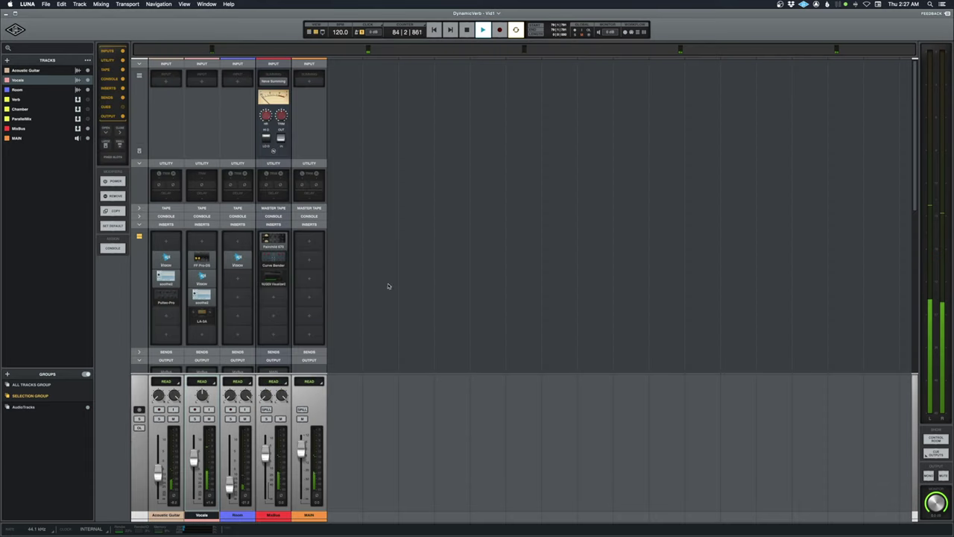
pyautogui.press('space')
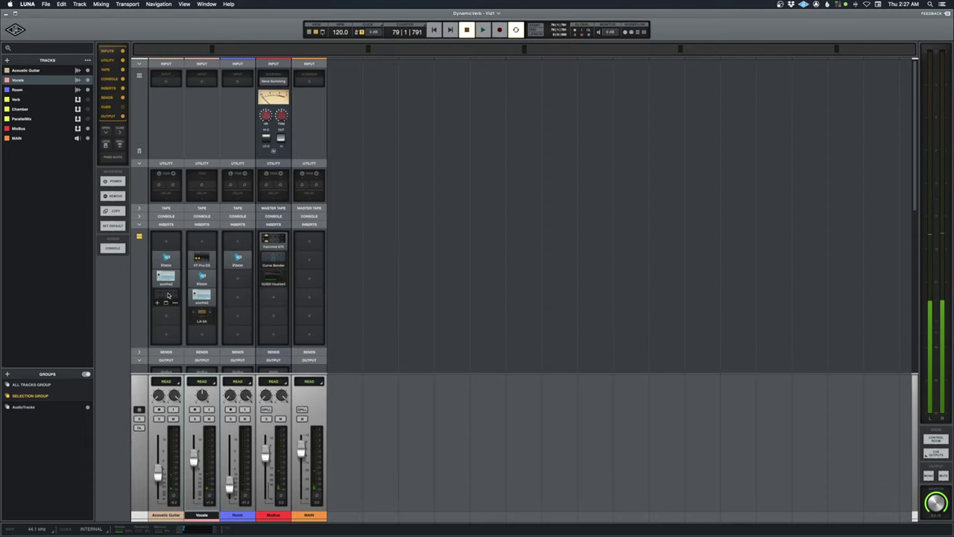
# Open the Vocals' Teletronix LA-3A, enable it, review its gain and peak reduction, and close its settings
pyautogui.click(201, 317)
pyautogui.moveTo(293, 119); pyautogui.dragTo(493, 198)
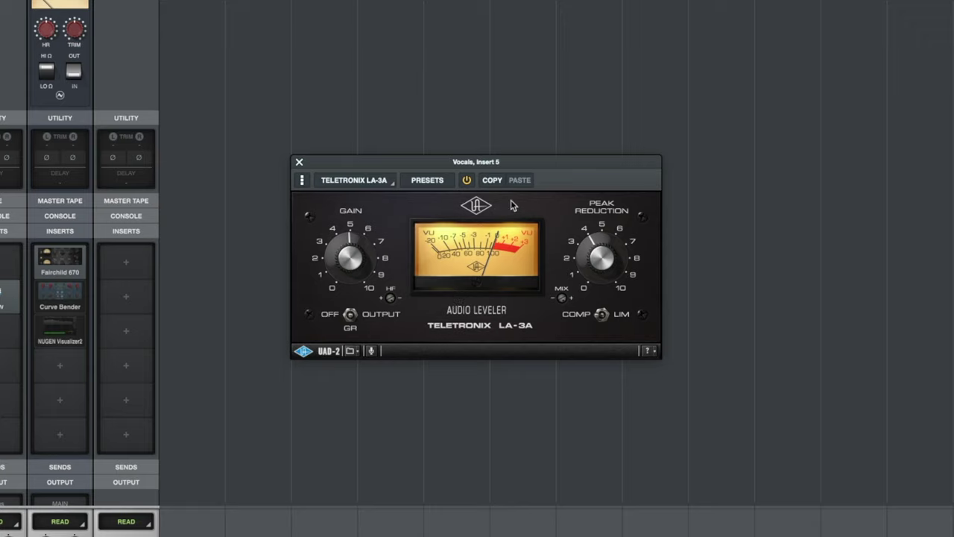
pyautogui.moveTo(513, 161); pyautogui.dragTo(456, 179)
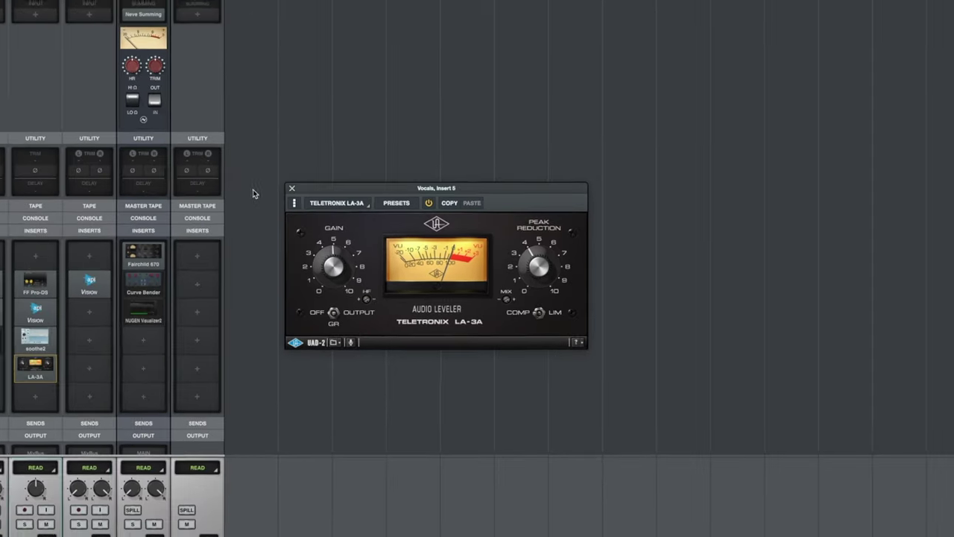
pyautogui.click(241, 179)
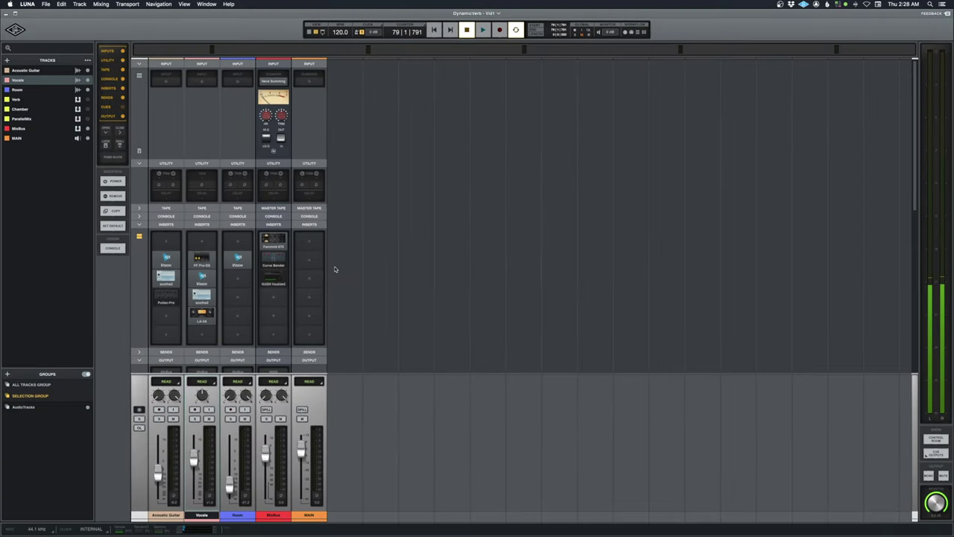
# Show the Verb bus in the mixer and open its EMT 140 plate reverb with the plug-in enabled
pyautogui.click(74, 90)
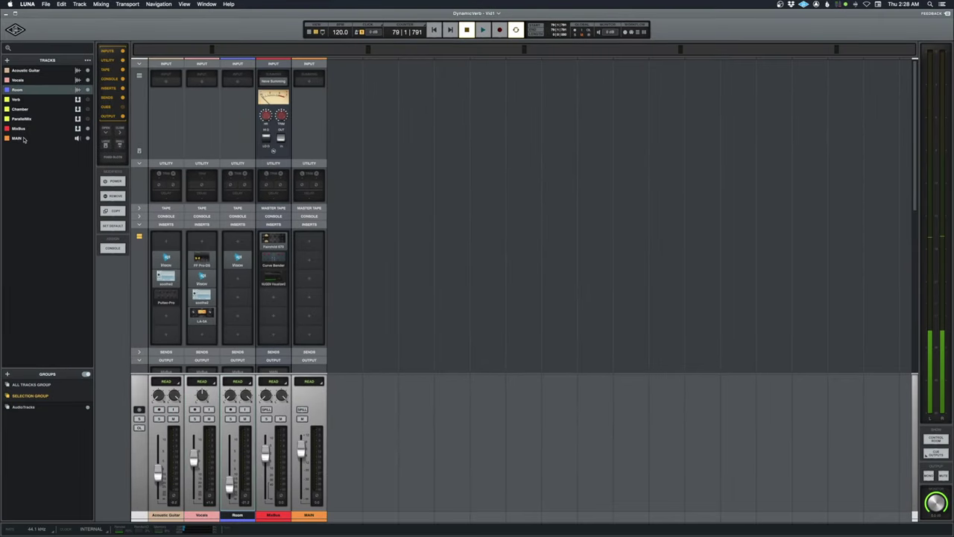
pyautogui.click(78, 99)
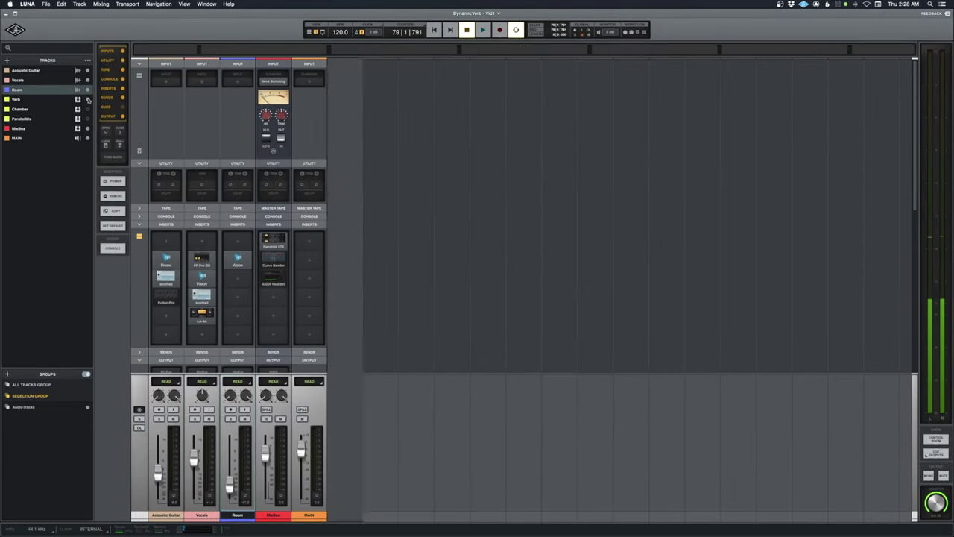
pyautogui.click(274, 238)
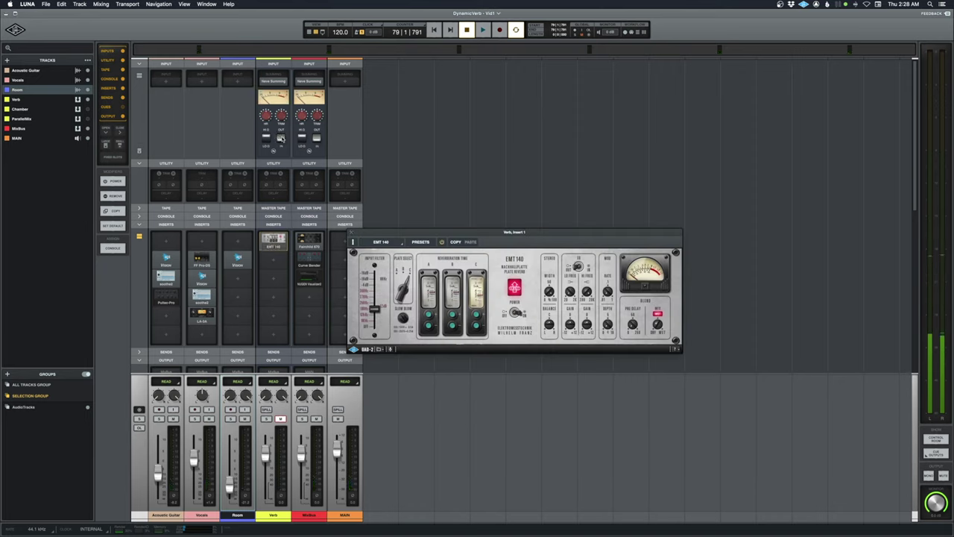
# Expand the Sends section, unmute the Verb bus and play the mix from bar 79 with the reverb
pyautogui.click(139, 351)
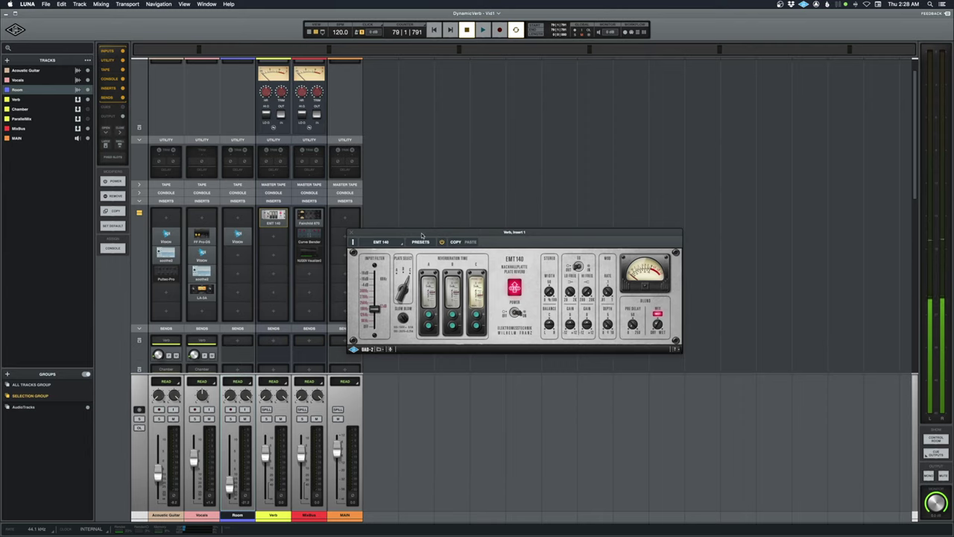
pyautogui.moveTo(422, 236); pyautogui.dragTo(456, 188)
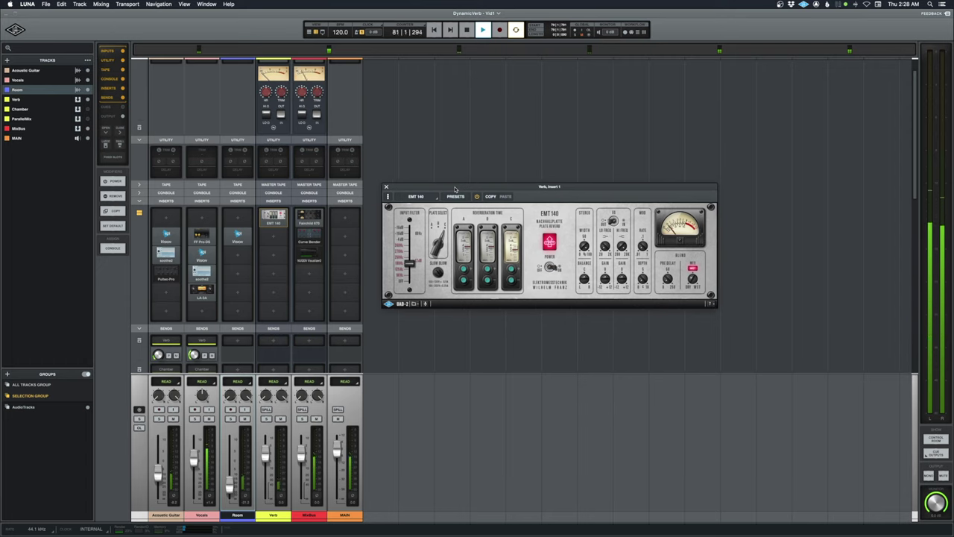
pyautogui.scroll(2, 447, 172)
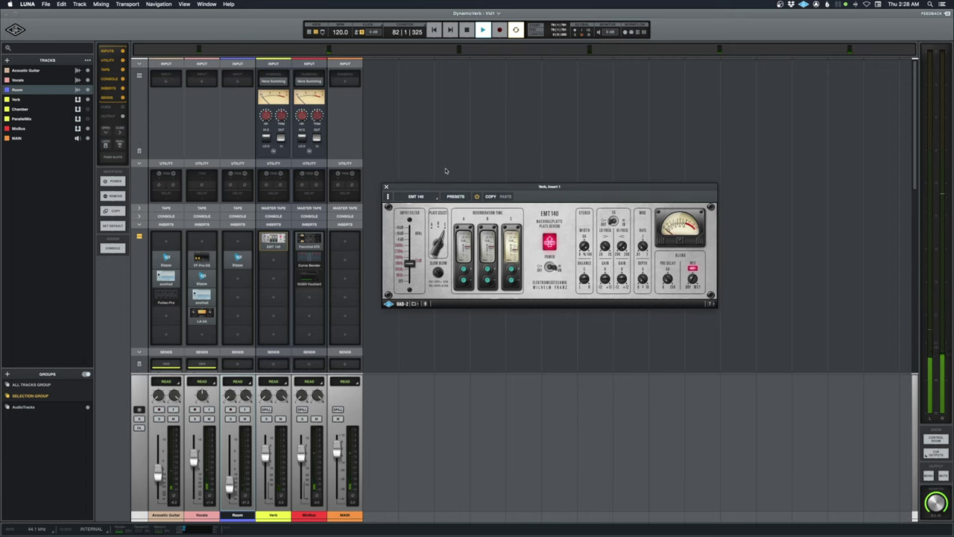
# Check the reverb playback in timeline and mixer, stop it, and place the playhead in bar 13 on the Vocals clip
pyautogui.press('super+equal')
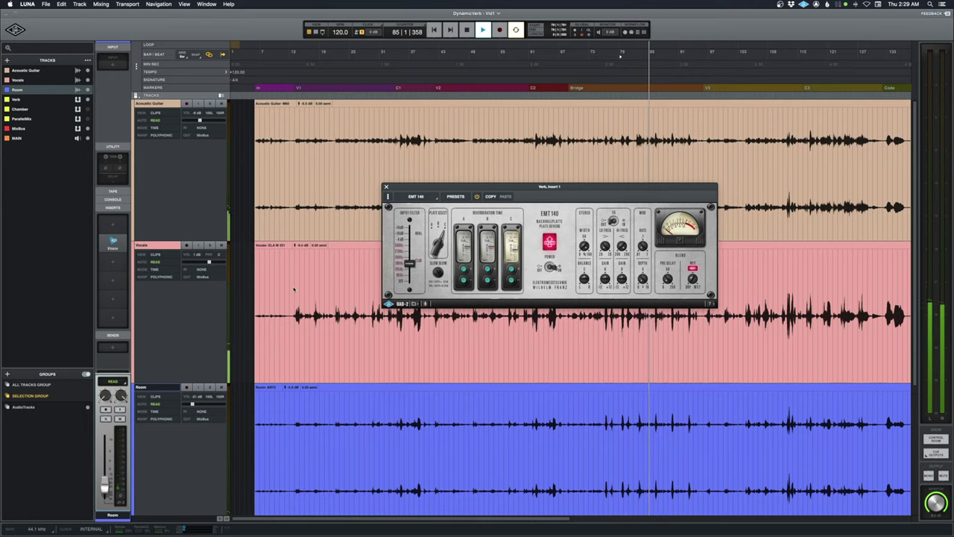
pyautogui.press('super+equal')
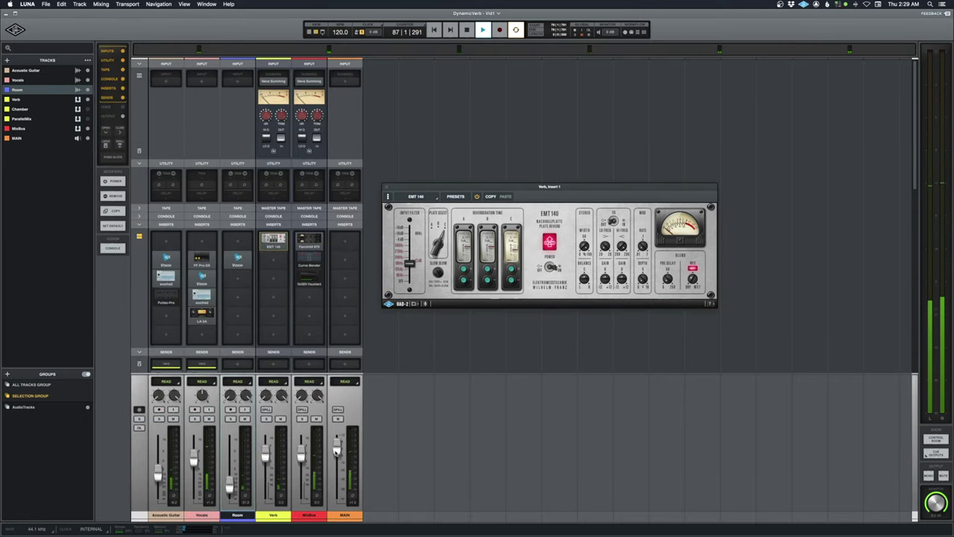
pyautogui.press('super+equal')
pyautogui.press('space')
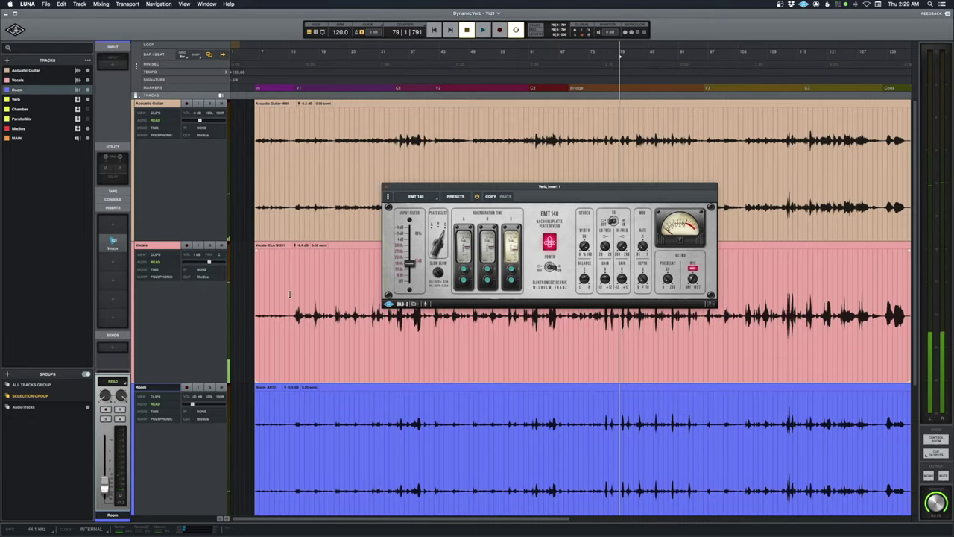
pyautogui.click(288, 296)
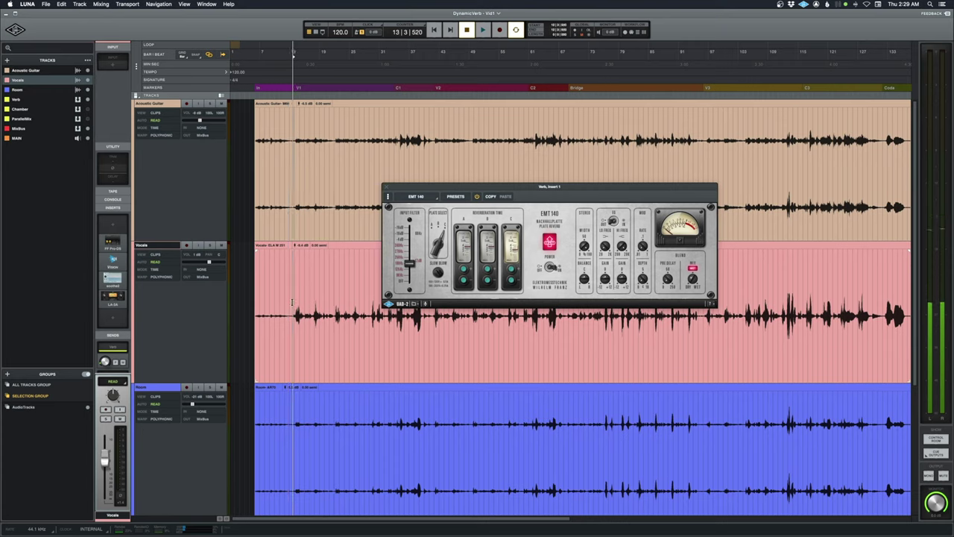
# Play the song from bar 13 with the plate reverb, check it in both the mixer and timeline, and stop playback
pyautogui.press('space')
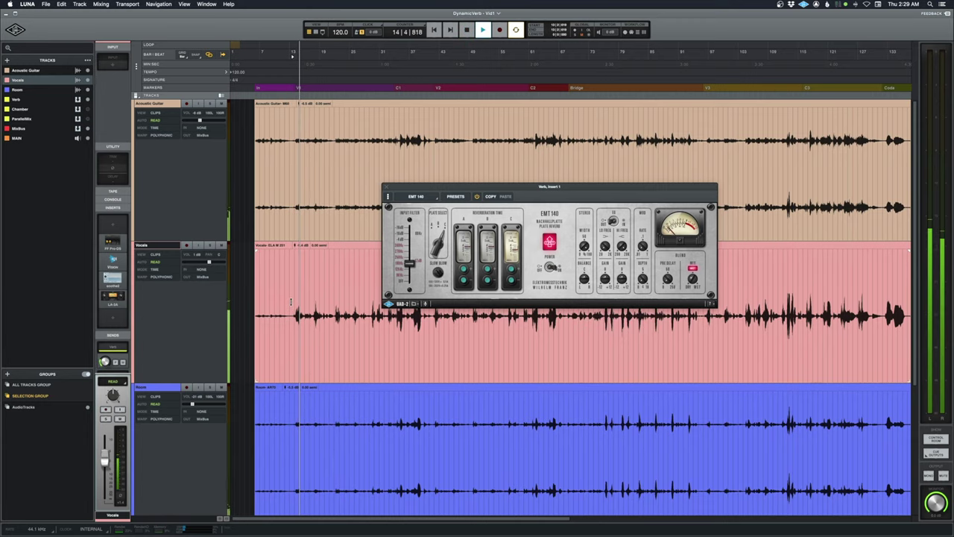
pyautogui.press('super+equal')
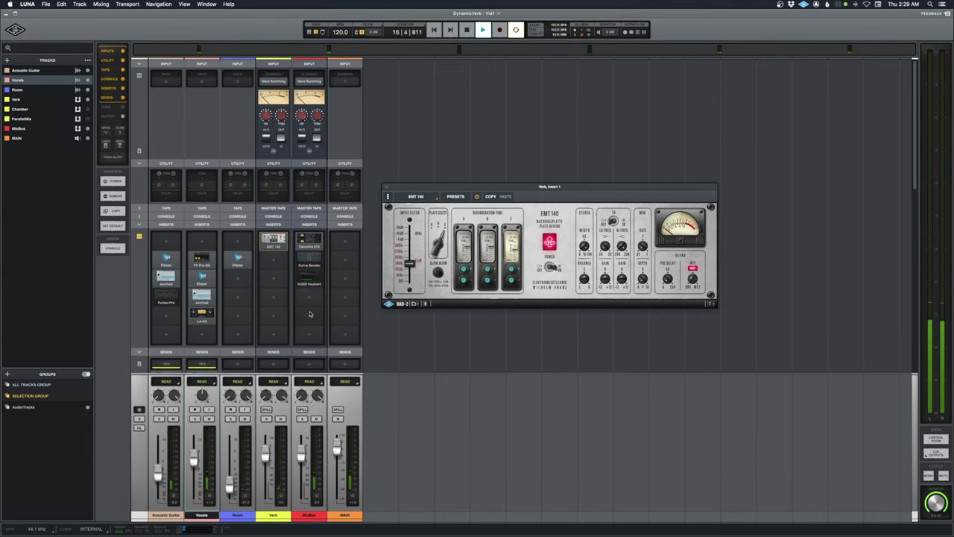
pyautogui.press('super+equal')
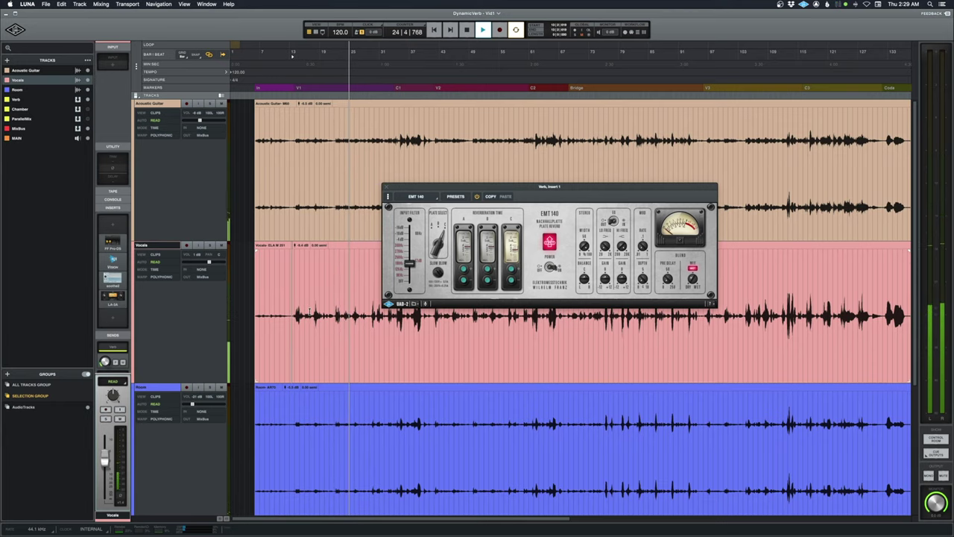
pyautogui.press('super+equal')
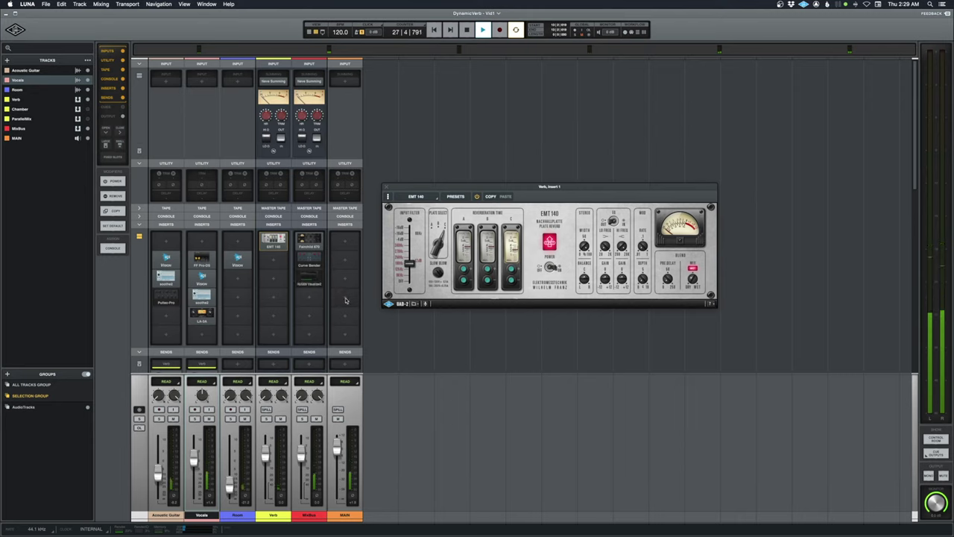
pyautogui.press('space')
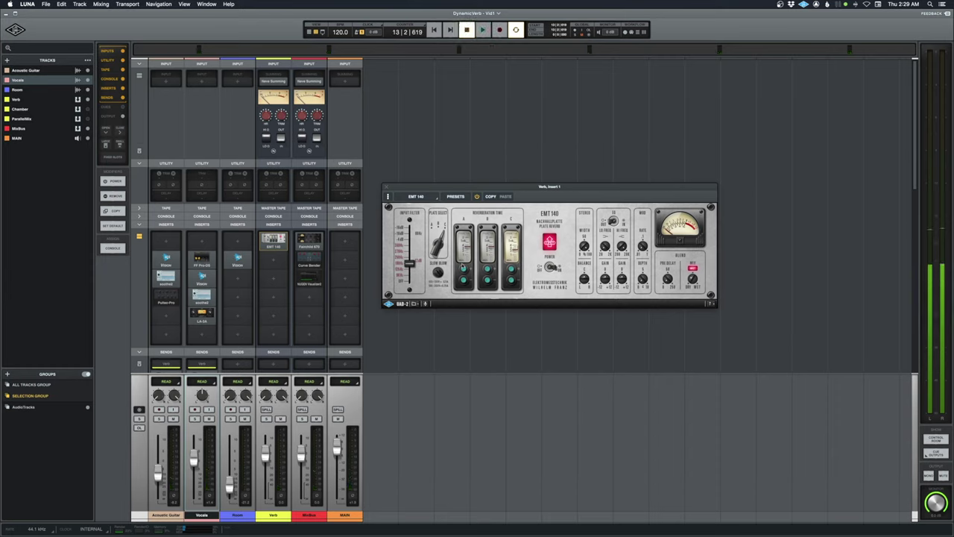
# Close the EMT 140 settings and select the Verb bus
pyautogui.click(386, 188)
pyautogui.press('Down')
pyautogui.press('Down')
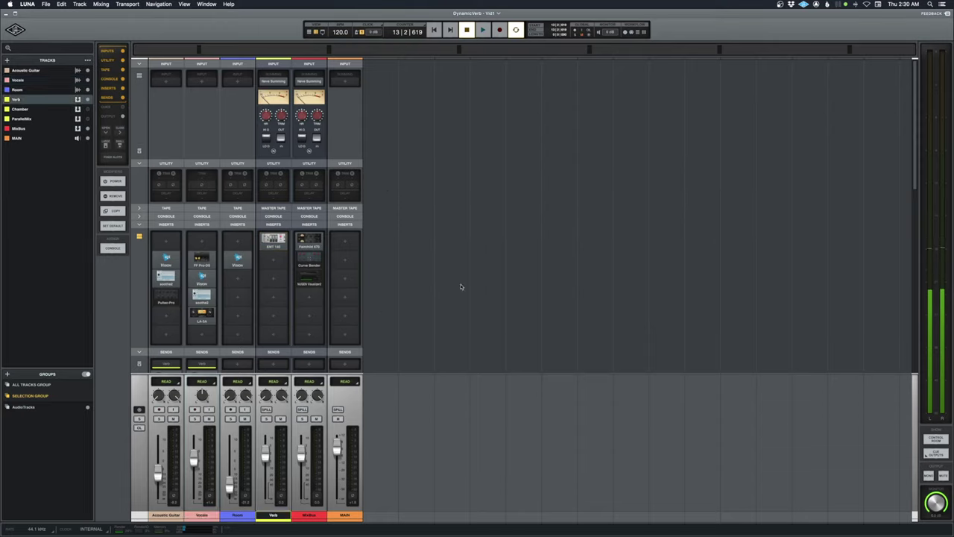